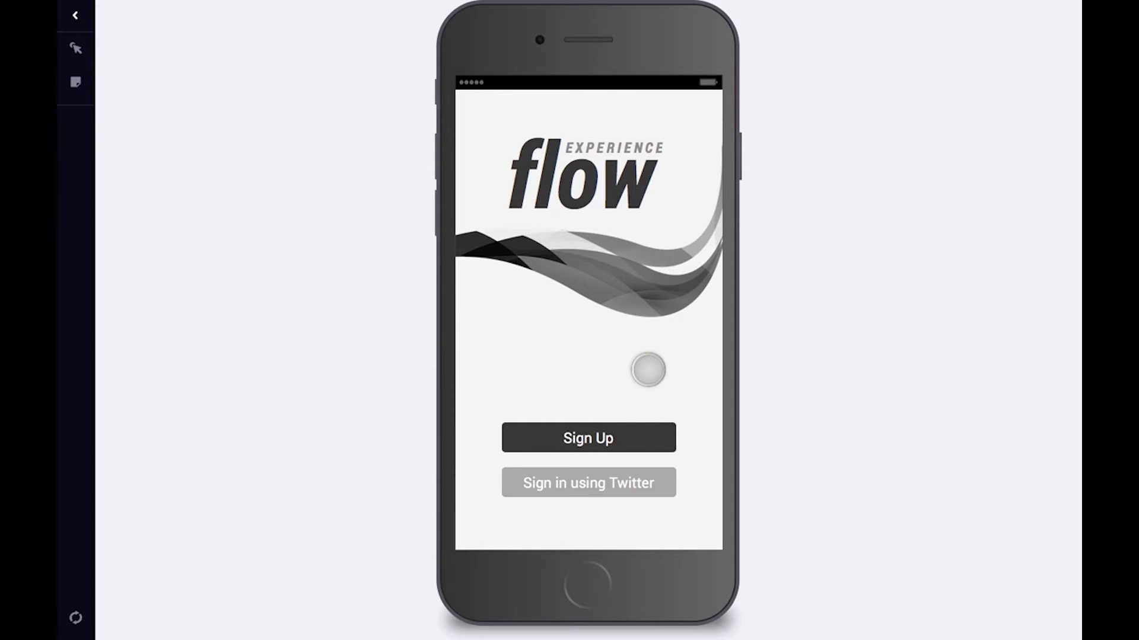
- Preview the sign-up prototype by tapping Sign Up, Sign Up in the dialog, then Continue
click(630, 437)
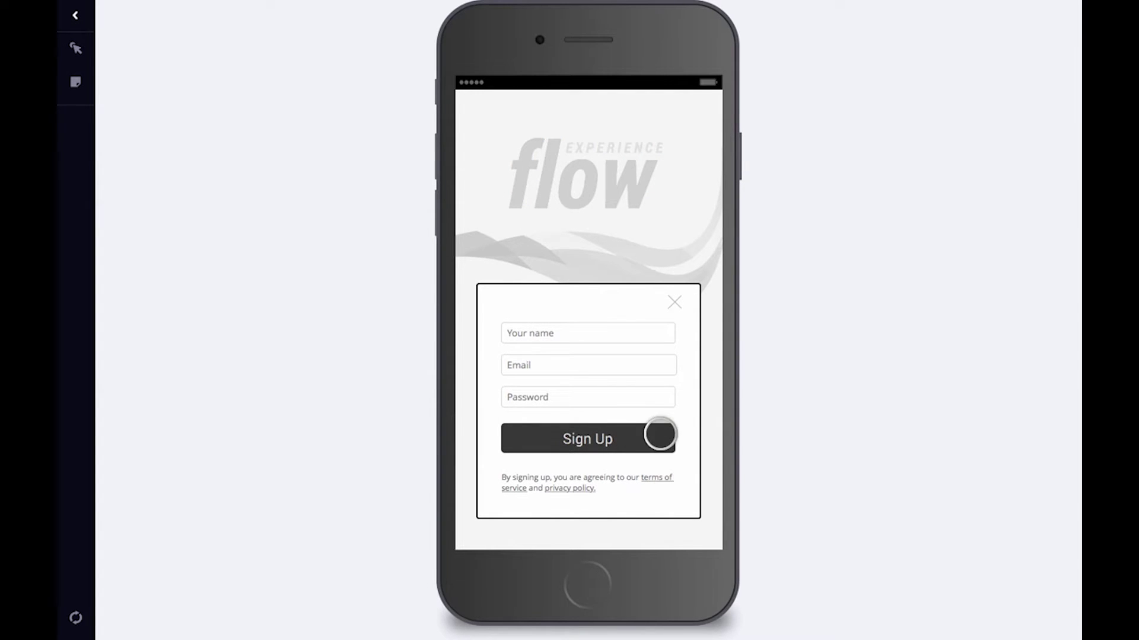
click(659, 434)
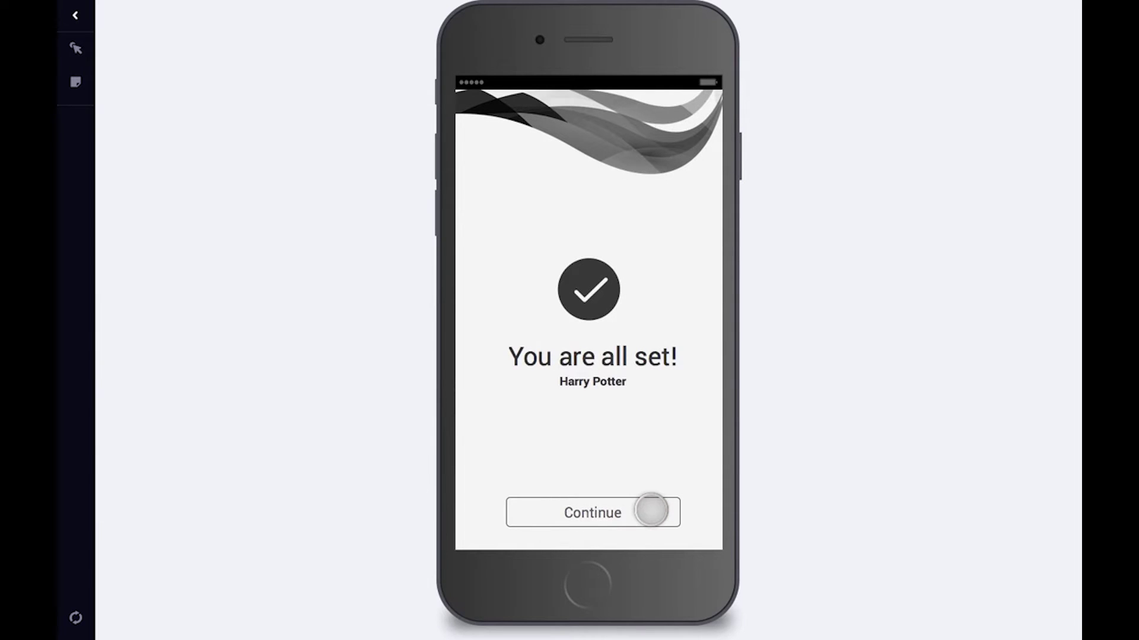
click(651, 511)
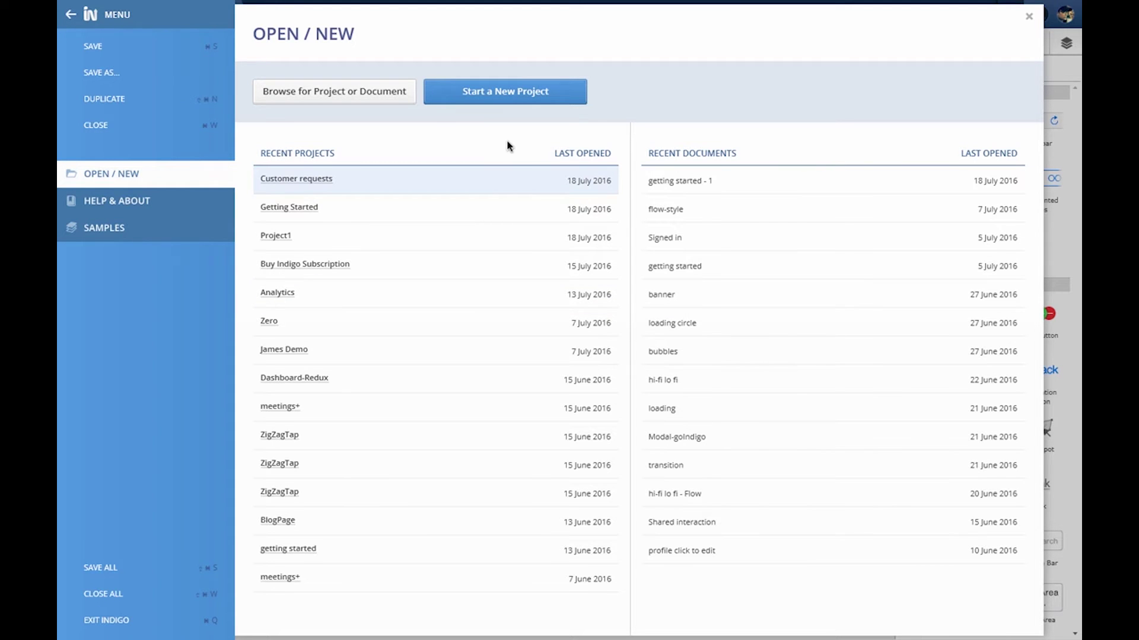
- Create a new project, Project1, and add a blank Screen to it
click(509, 92)
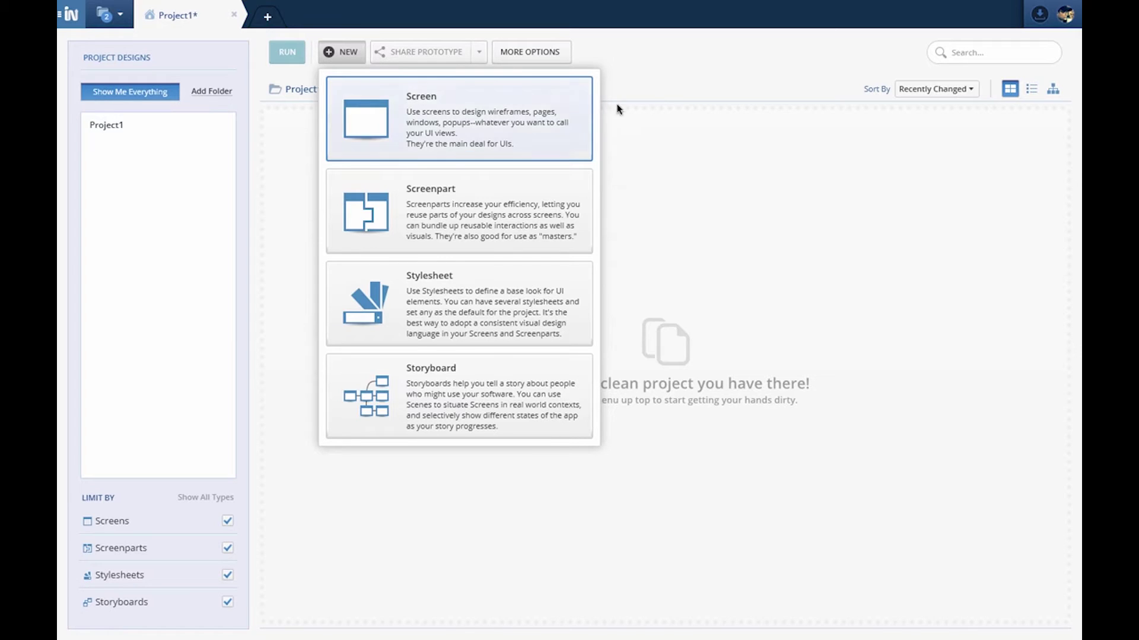
click(536, 122)
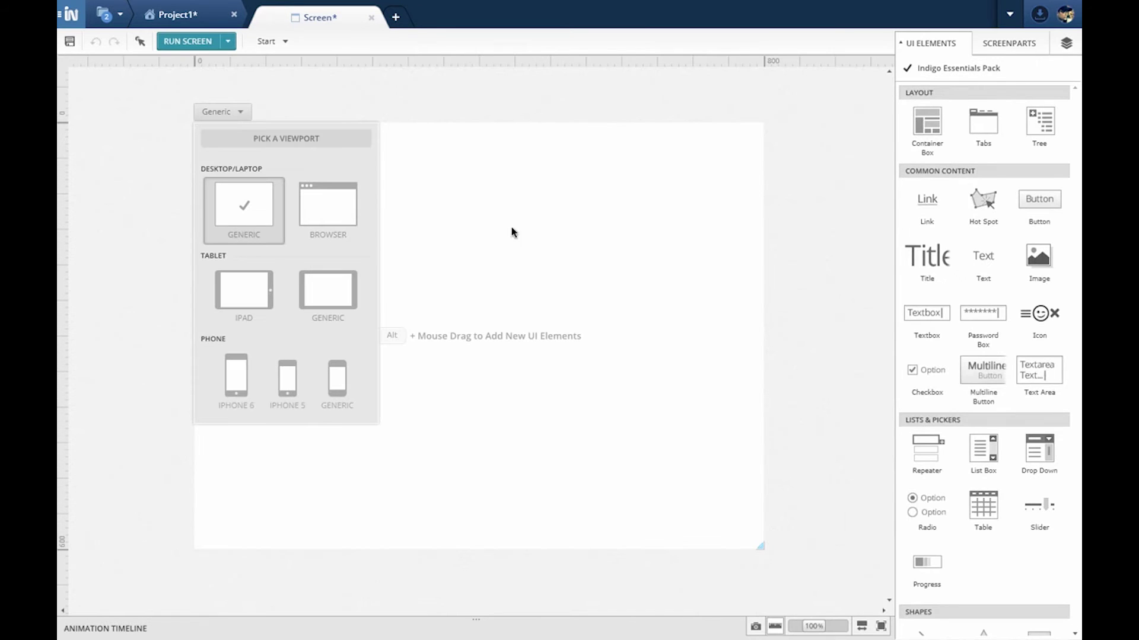
- Set the new screen to an iPhone 6 viewport and rename it 'Sign up'
click(245, 388)
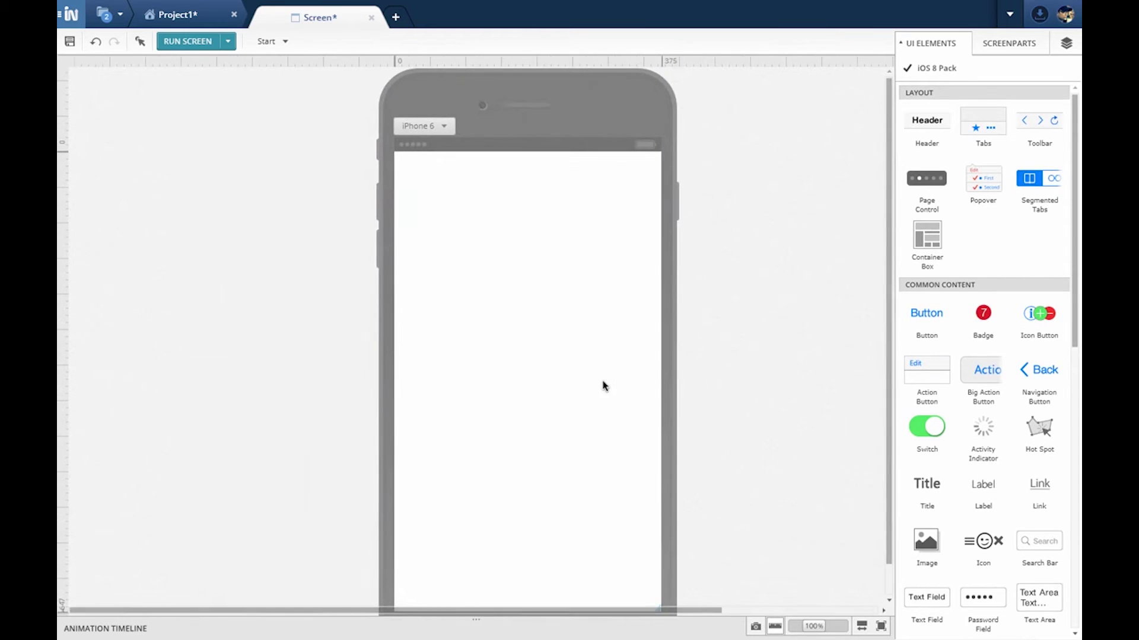
double_click(320, 17)
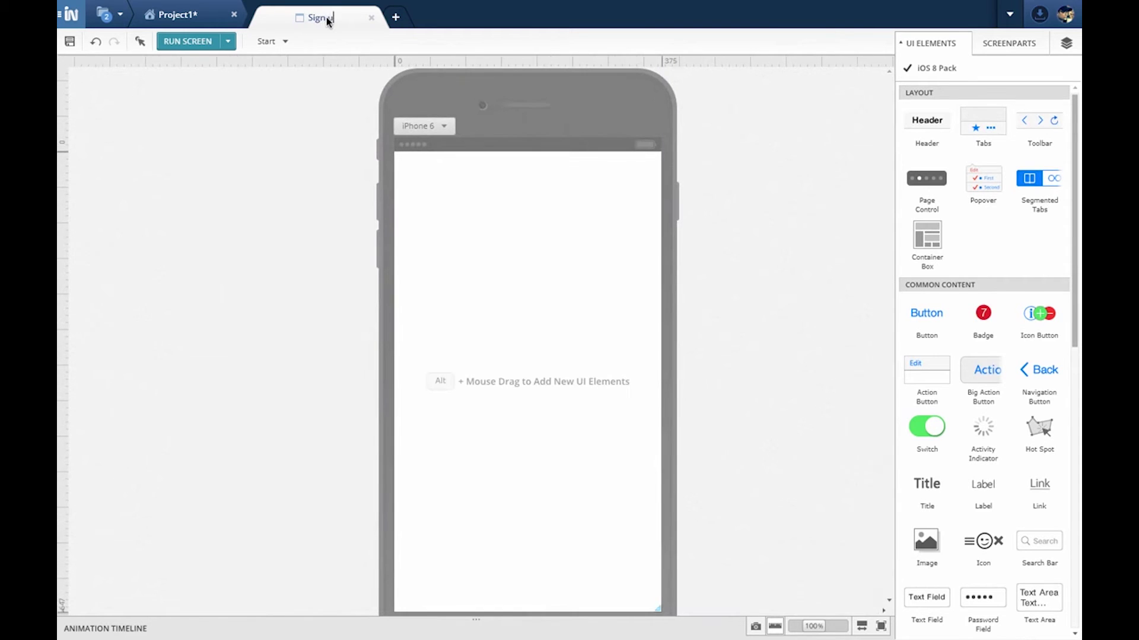
text(Sign up)
key(Return)
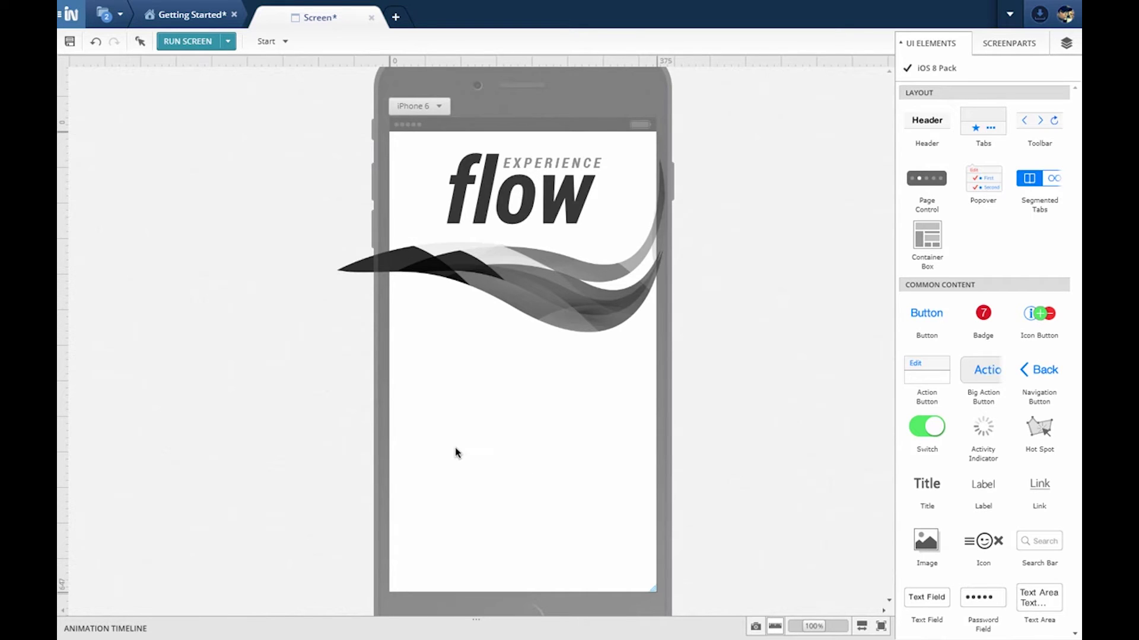
- Place a Big Action Button and a plain Button below the flow banner for Sign Up and Twitter
scroll(457, 452, up, 1)
drag(984, 373, 529, 470)
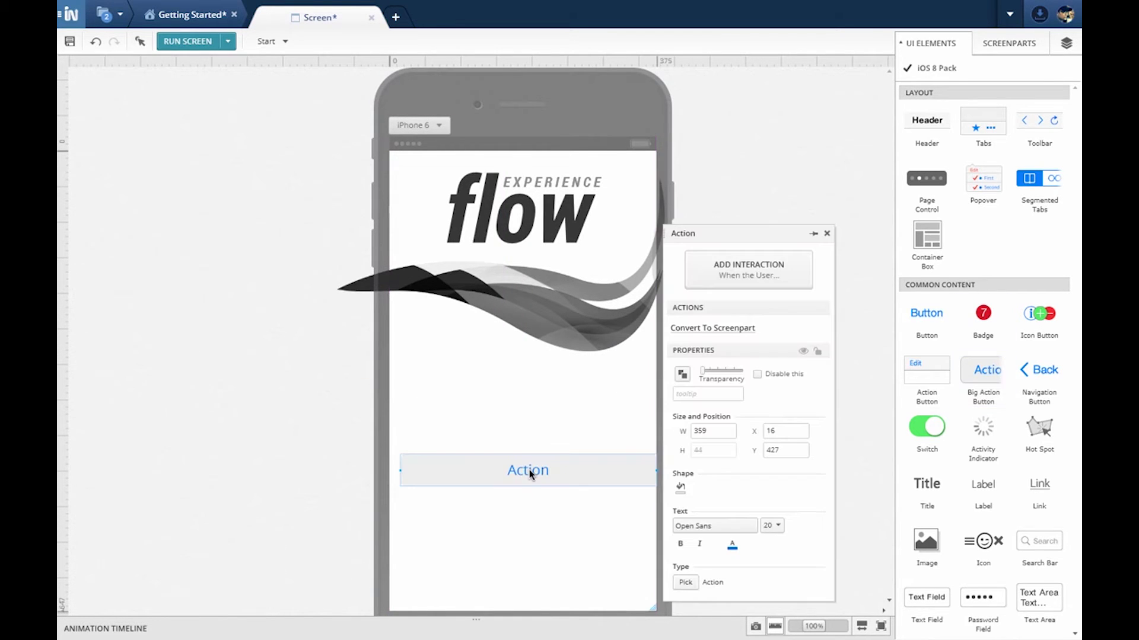
click(511, 520)
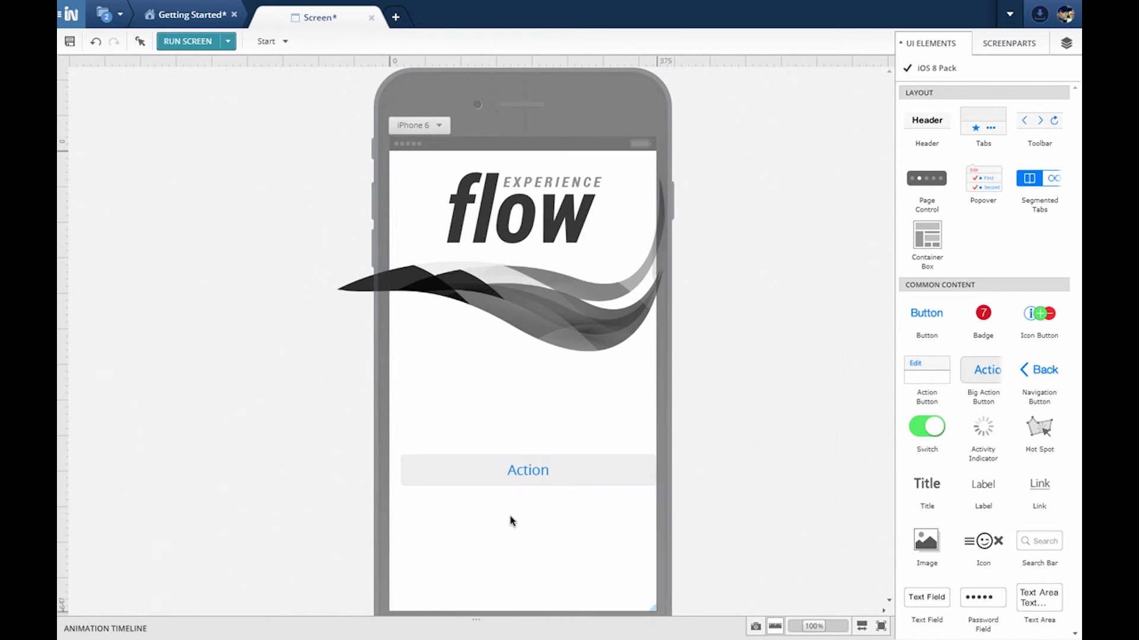
double_click(402, 502)
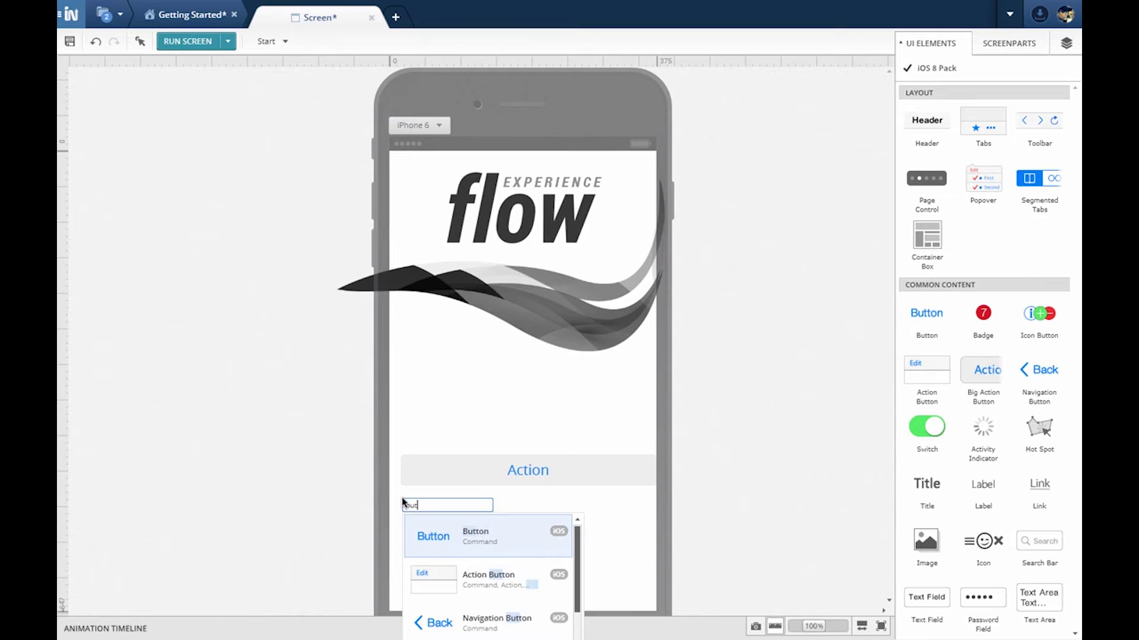
key(Return)
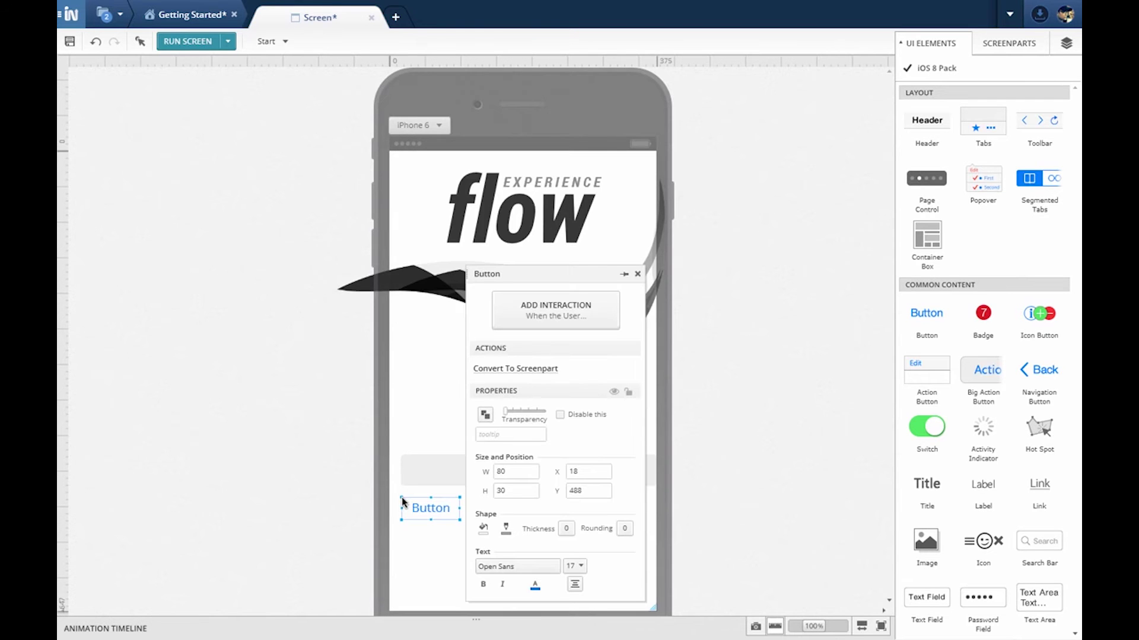
click(367, 501)
click(504, 255)
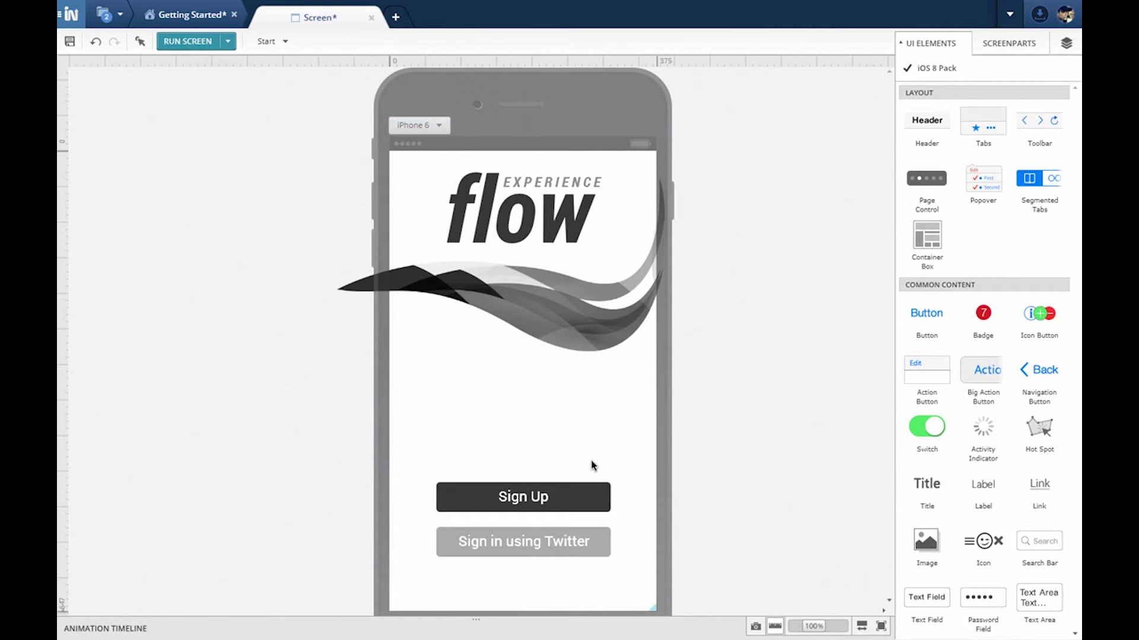
- Give Sign Up a Taps interaction that changes this screen to a new state, Tapped Sign Up
click(581, 505)
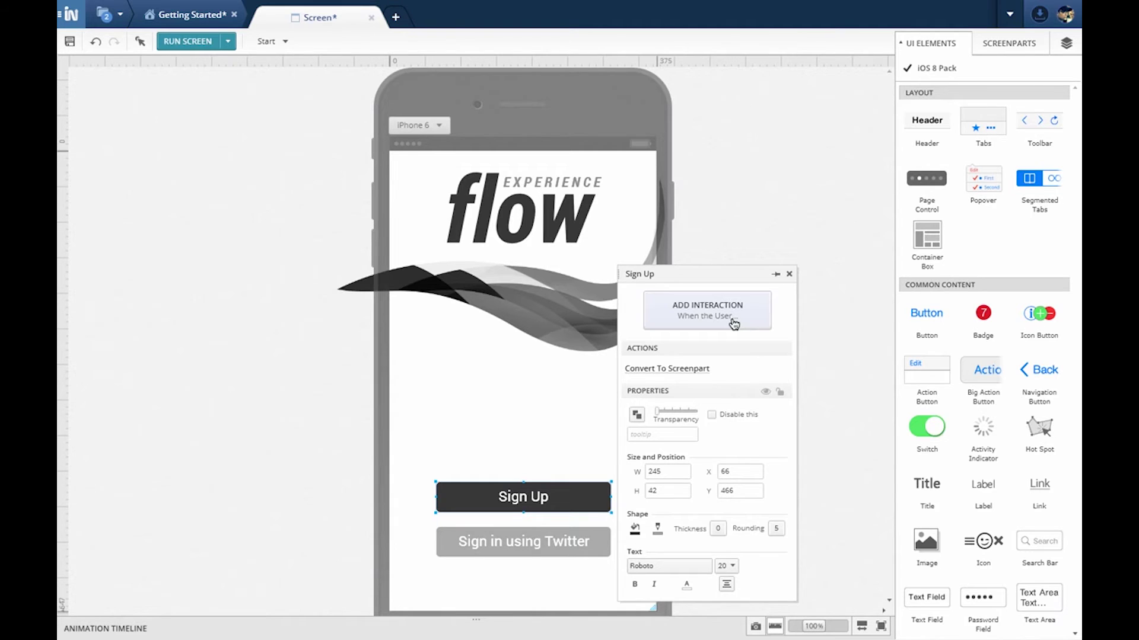
click(734, 324)
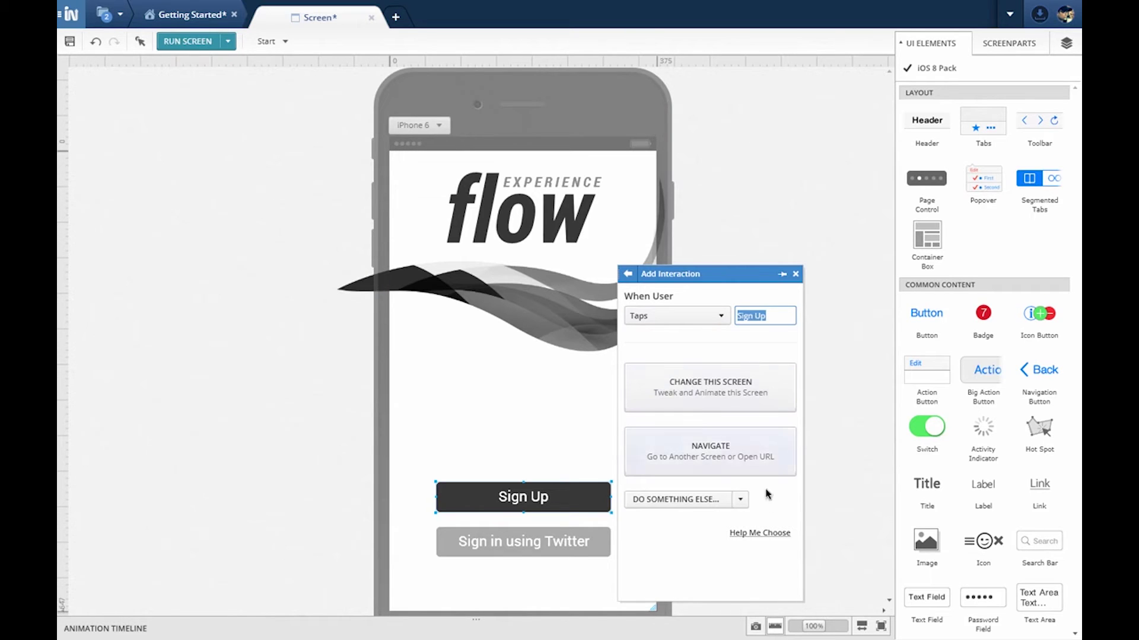
click(764, 536)
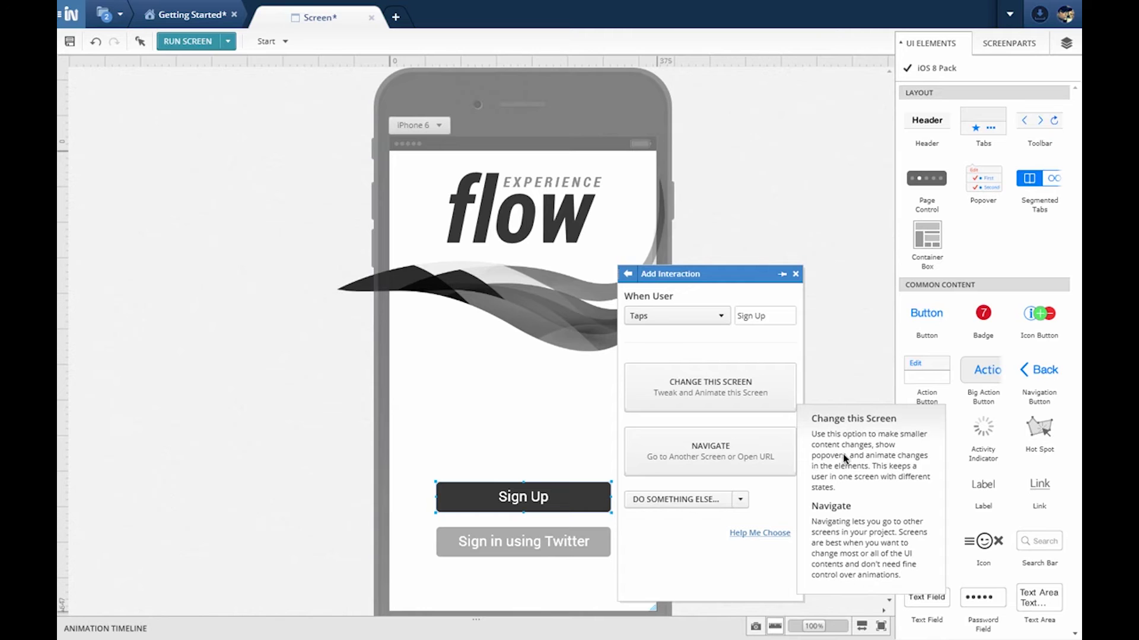
click(778, 382)
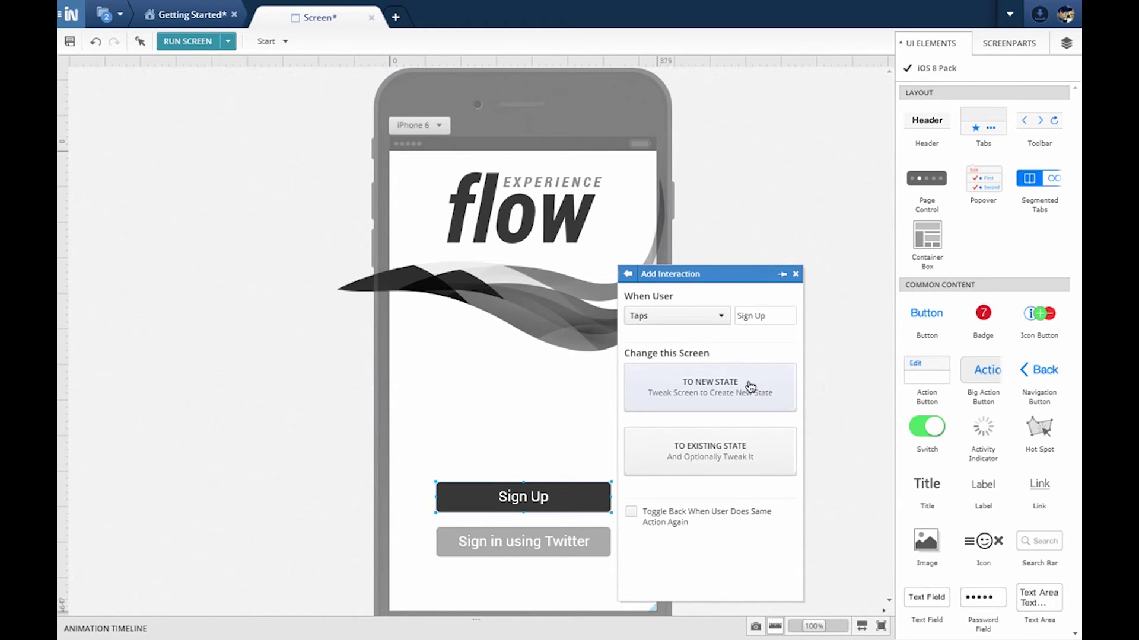
click(751, 387)
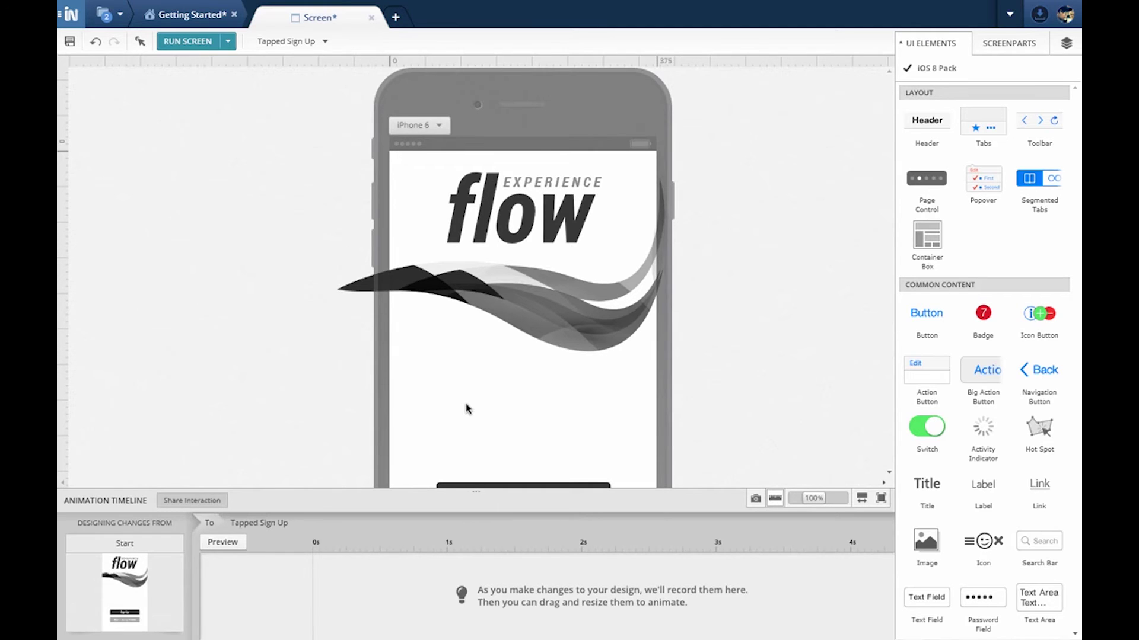
- Cover both buttons with a Container Box, typed 'cont', and open it for editing its content
drag(486, 496, 483, 582)
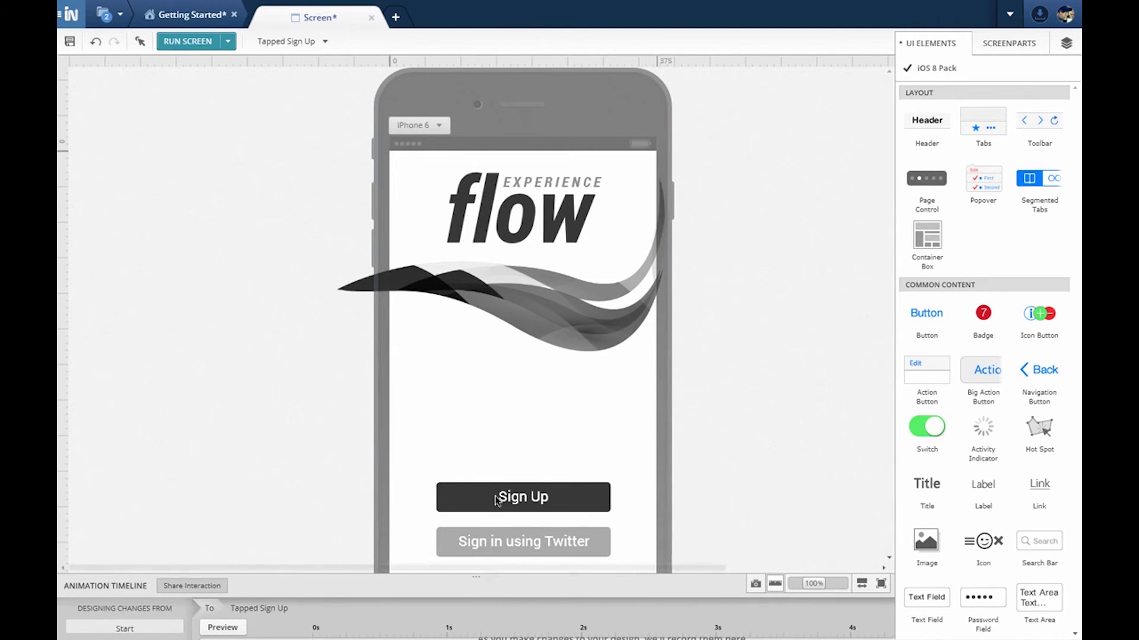
scroll(500, 463, down, 3)
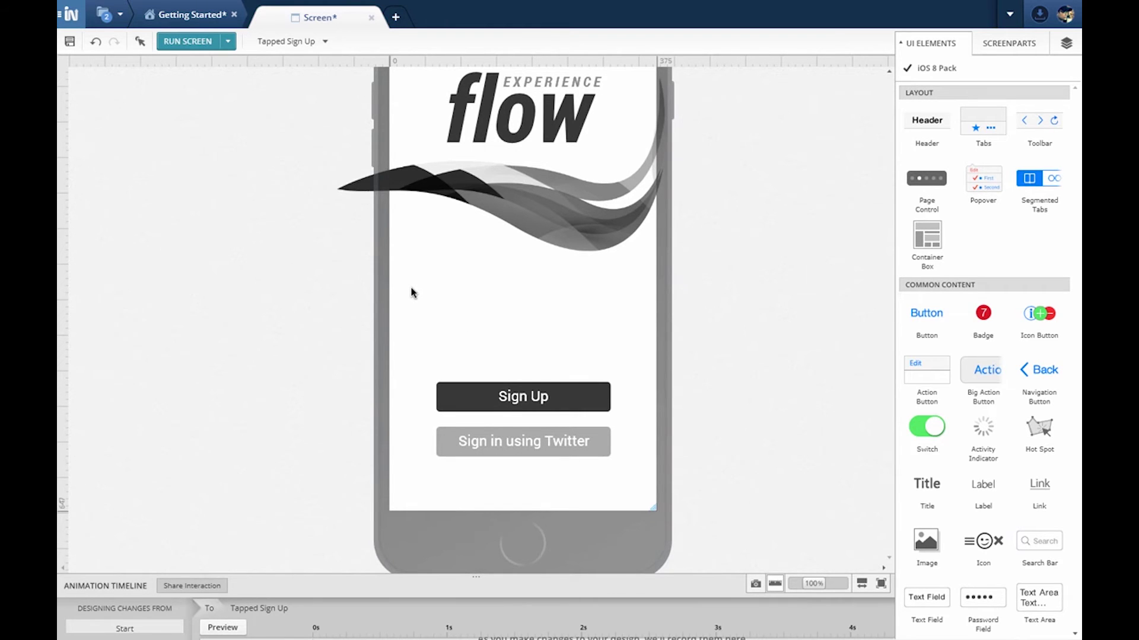
scroll(413, 292, up, 1)
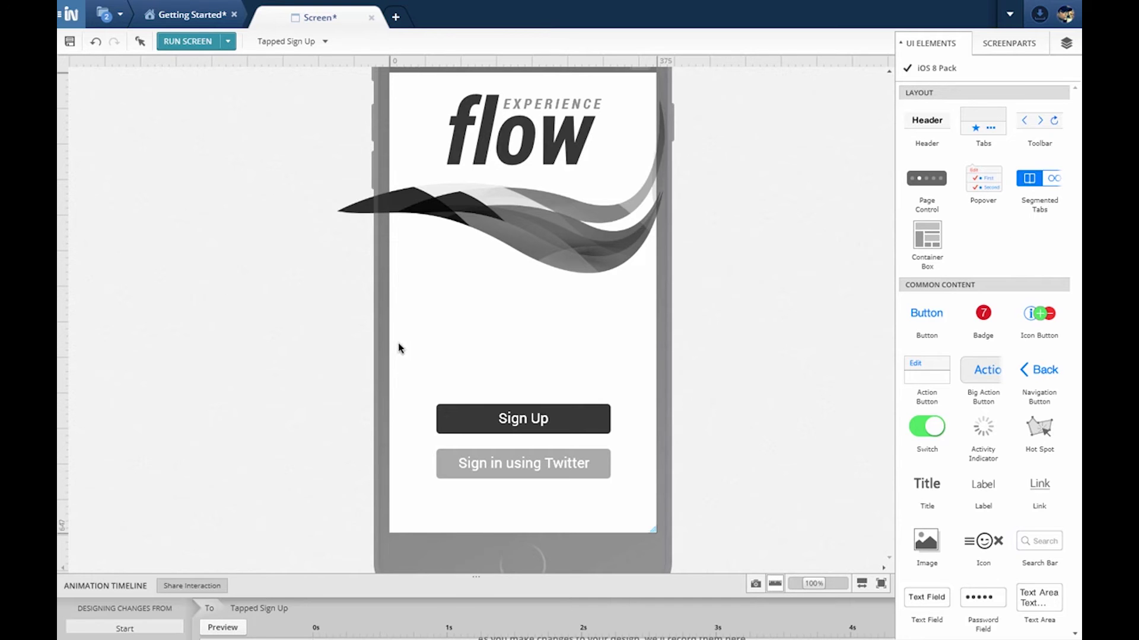
drag(398, 344, 648, 523)
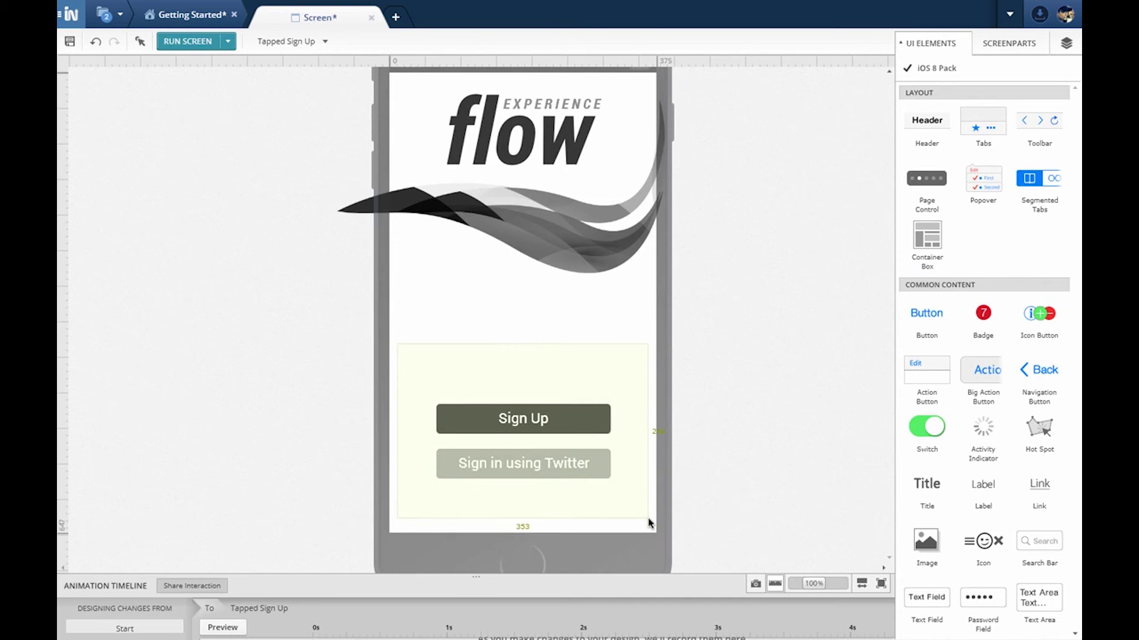
text(cont)
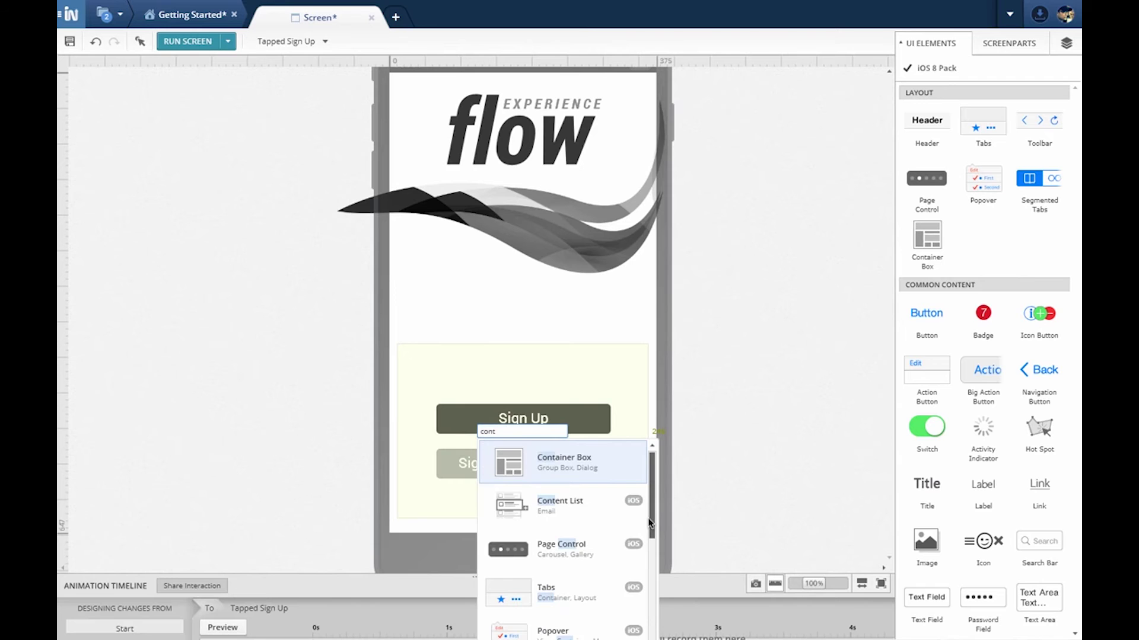
click(602, 466)
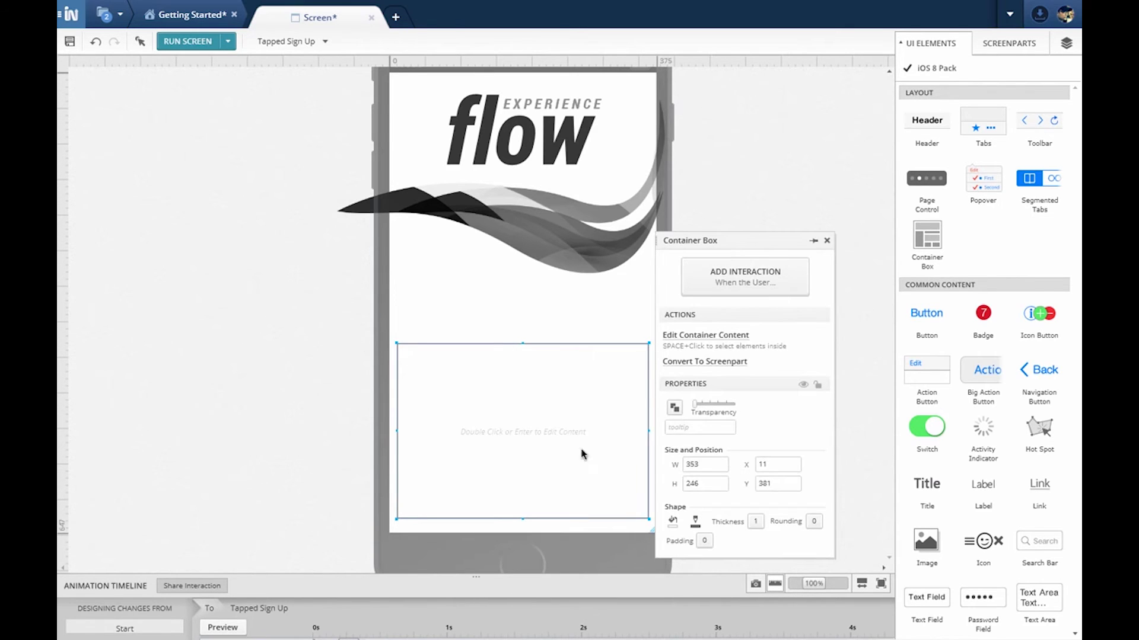
double_click(543, 425)
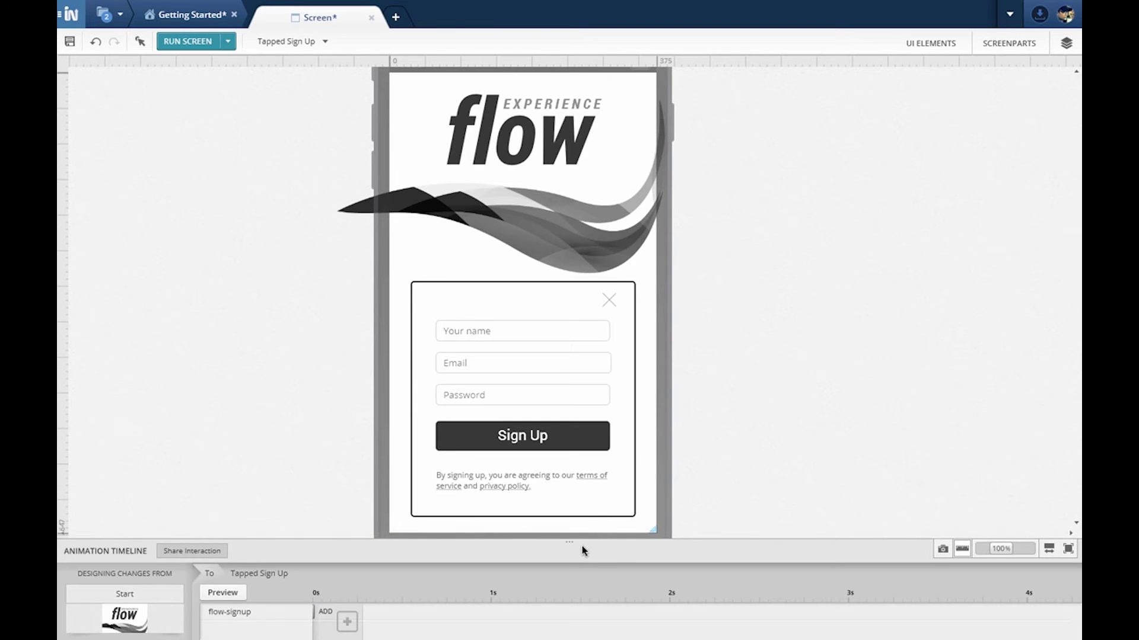
drag(582, 546, 601, 399)
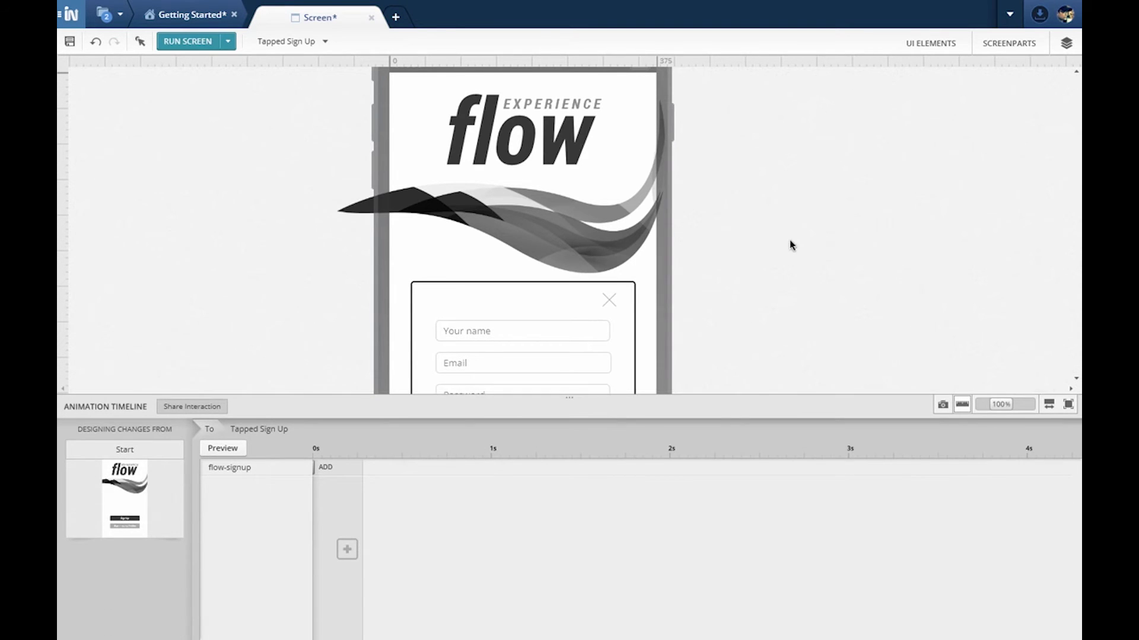
- Fade the flow banner's opacity and stretch that fade and the flow-signup entrance to 0.45 s
click(504, 191)
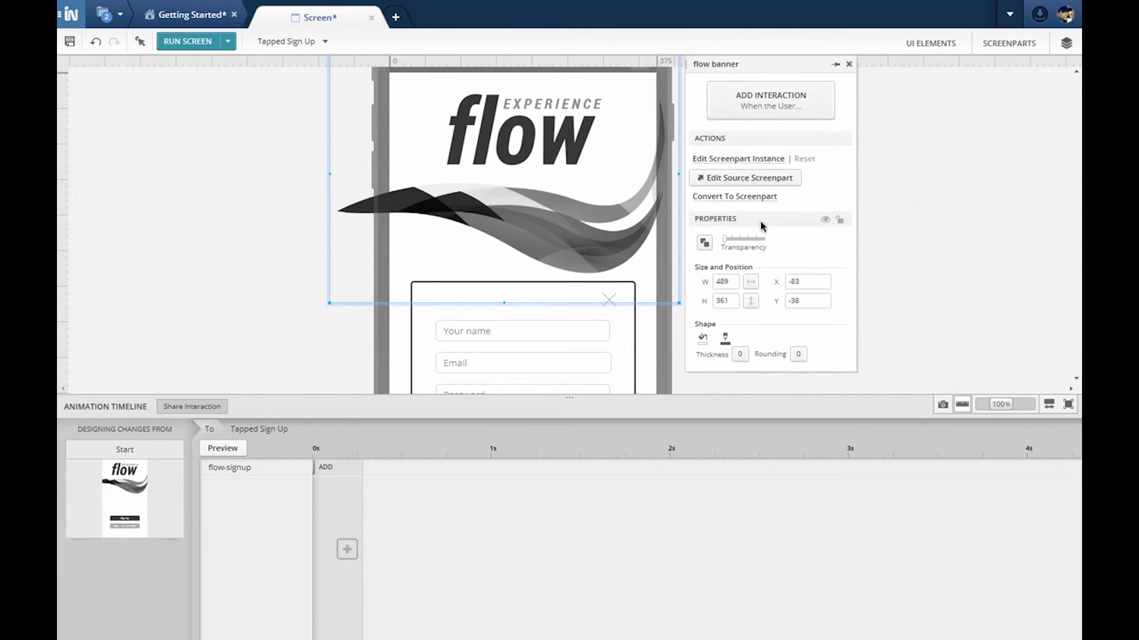
click(757, 240)
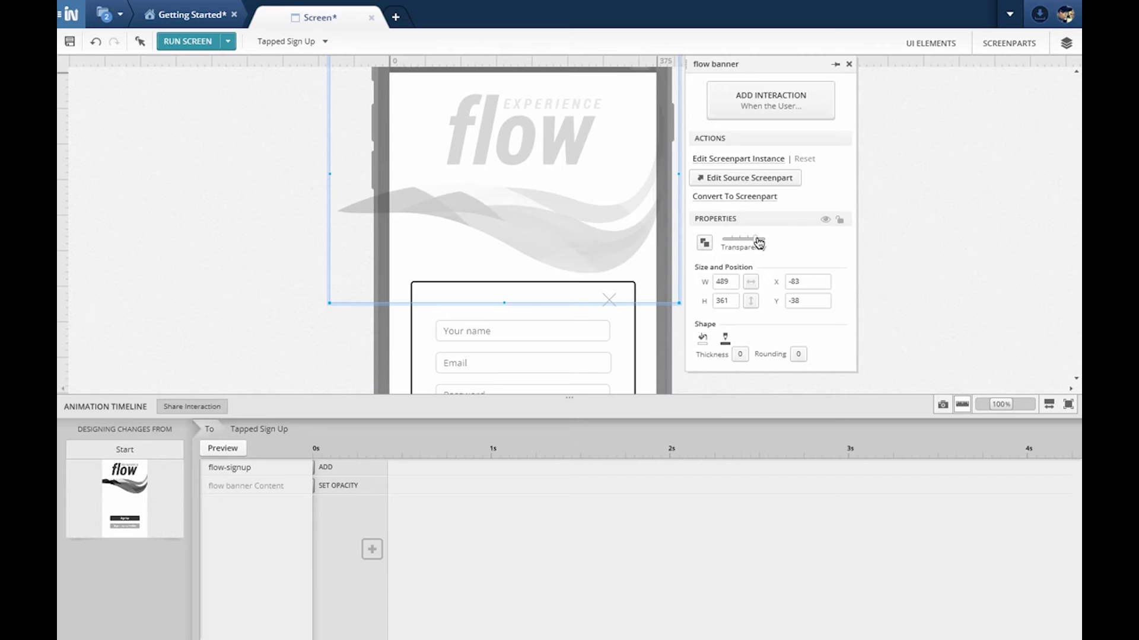
click(296, 333)
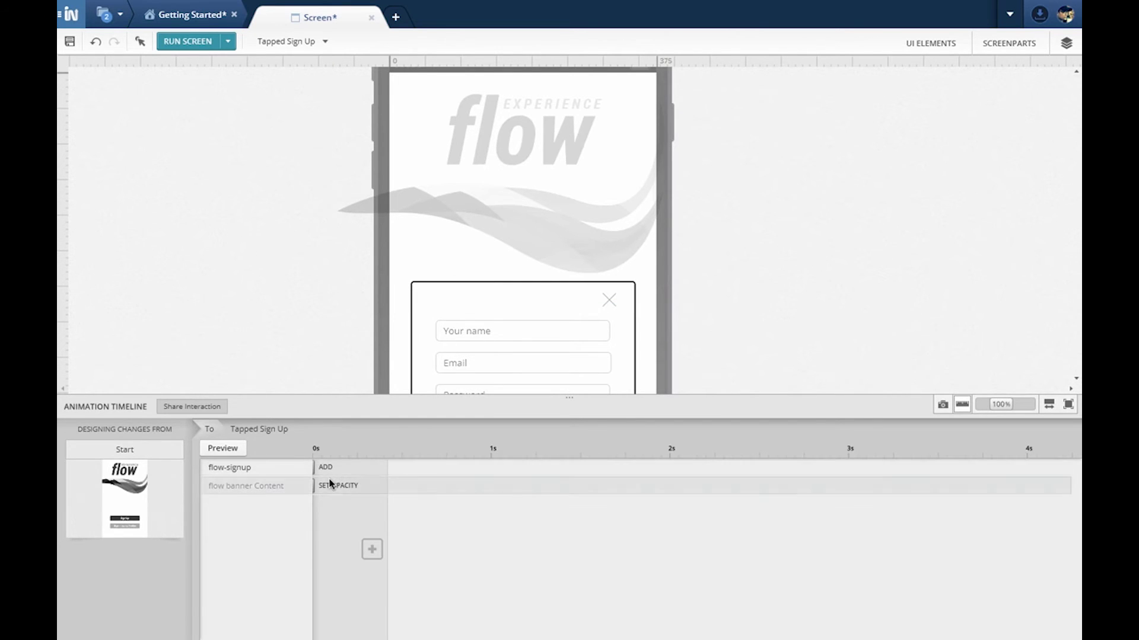
drag(317, 487, 389, 489)
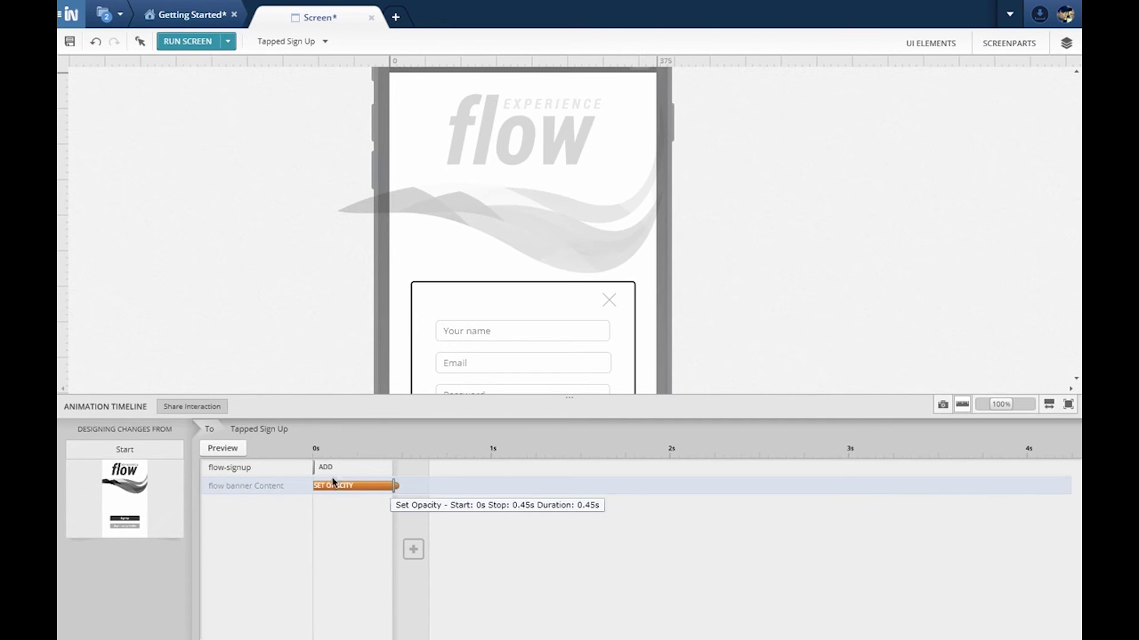
click(319, 467)
drag(319, 467, 393, 469)
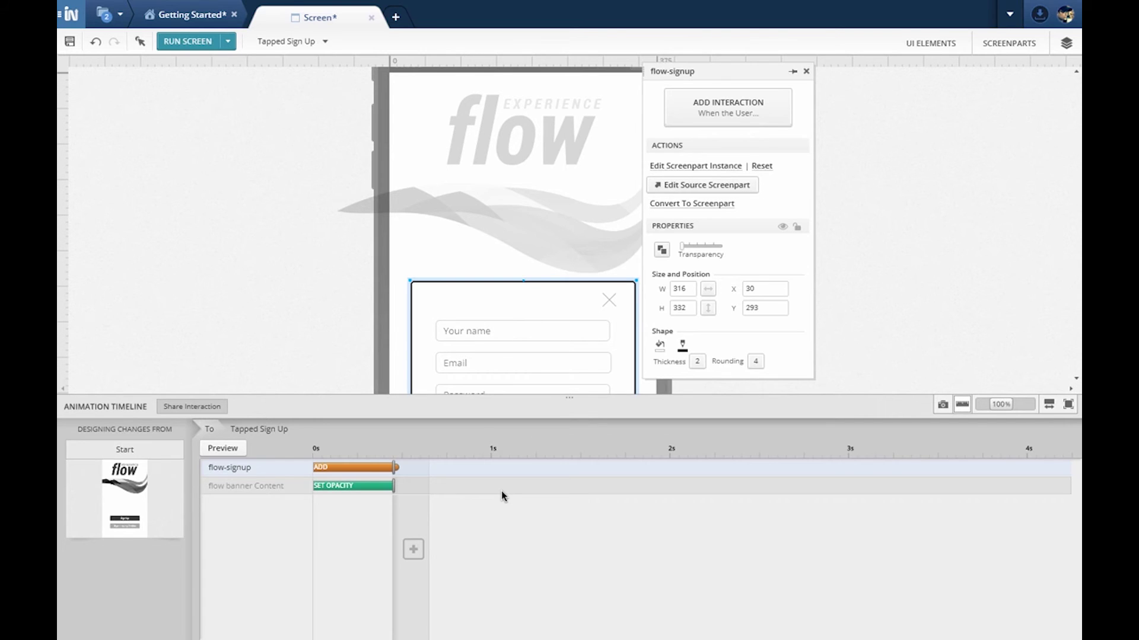
- Review the enlarged screen interactions map, then go back to the Tapped Sign Up state
click(502, 492)
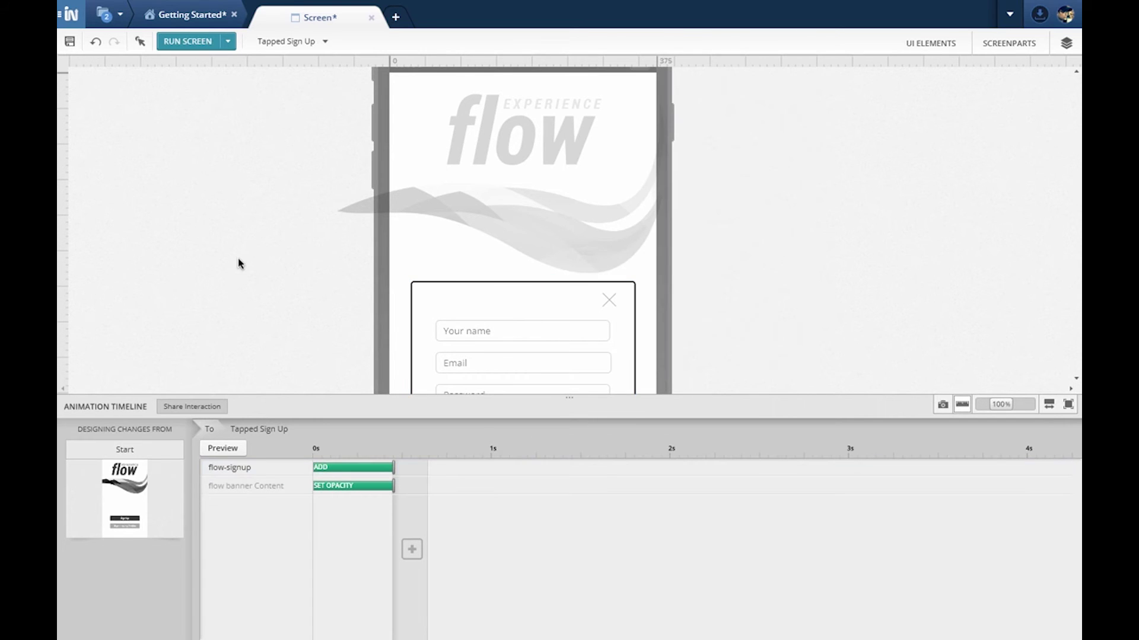
click(287, 46)
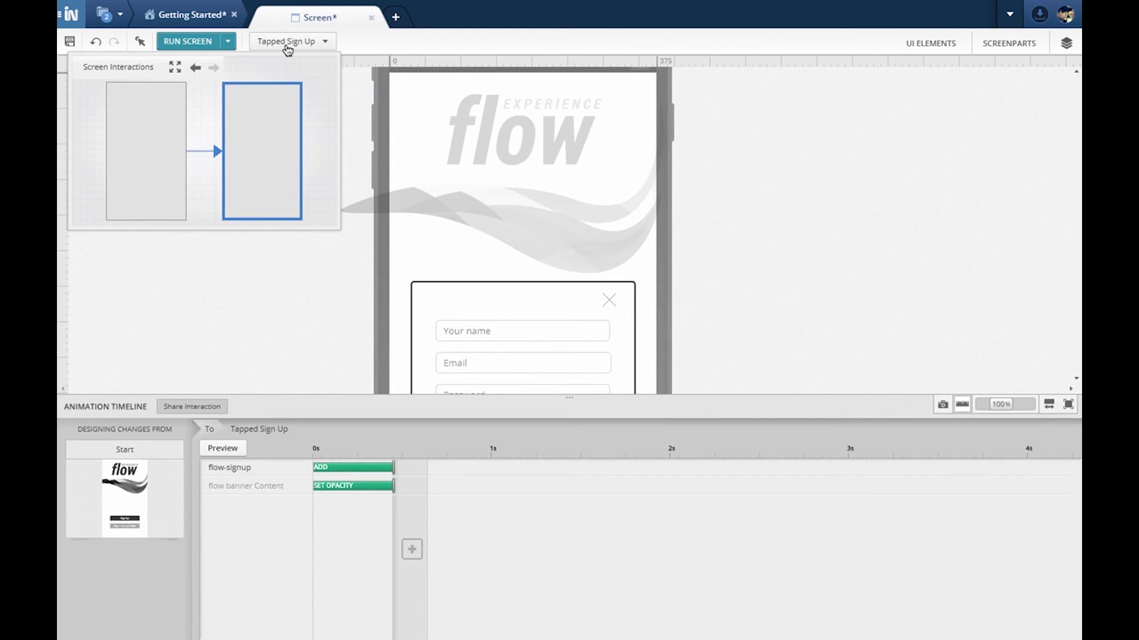
mouse_move(134, 152)
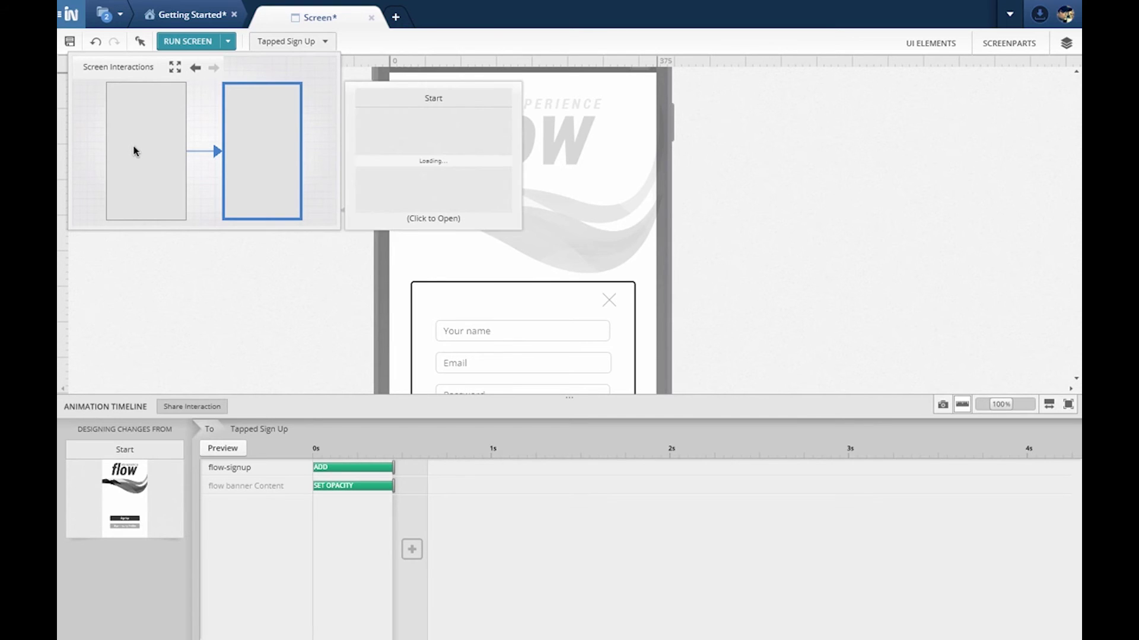
mouse_move(234, 150)
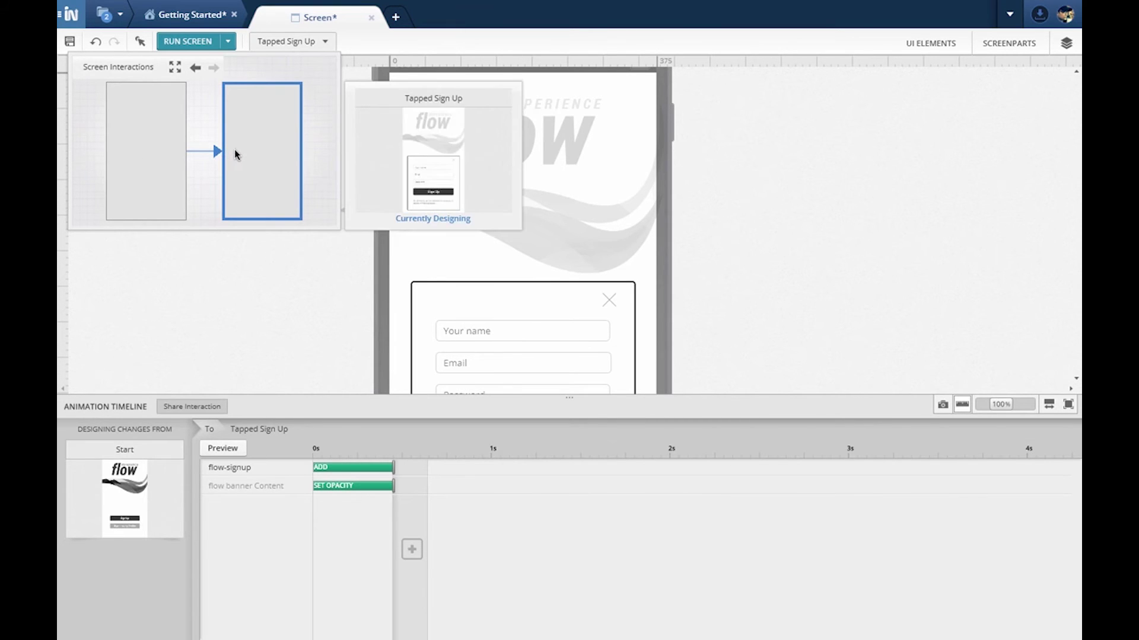
click(174, 67)
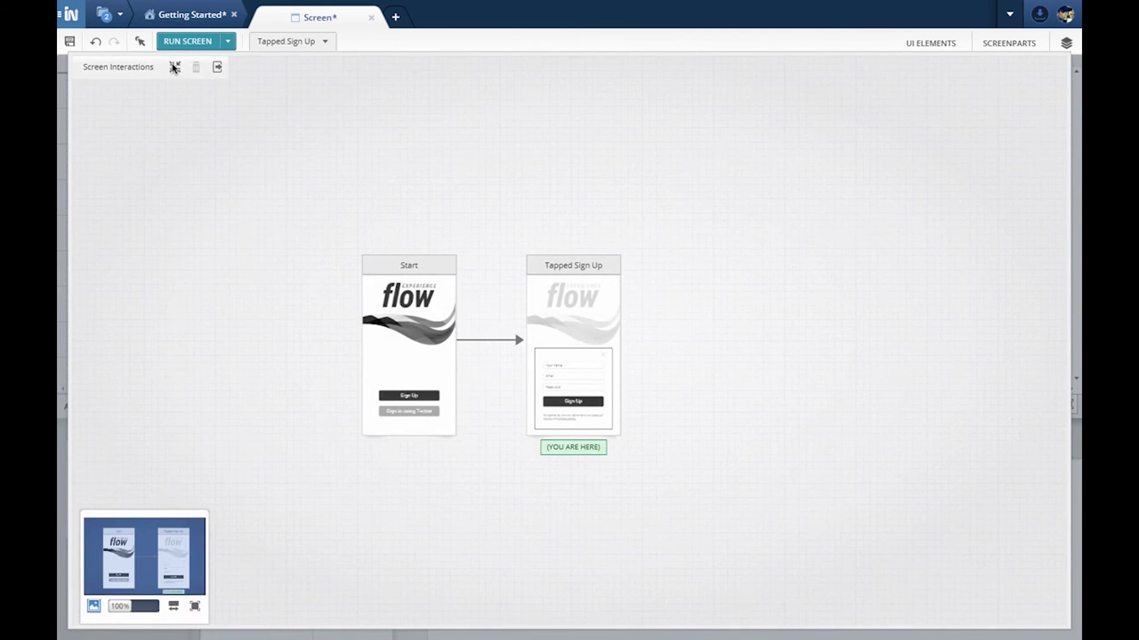
mouse_move(558, 356)
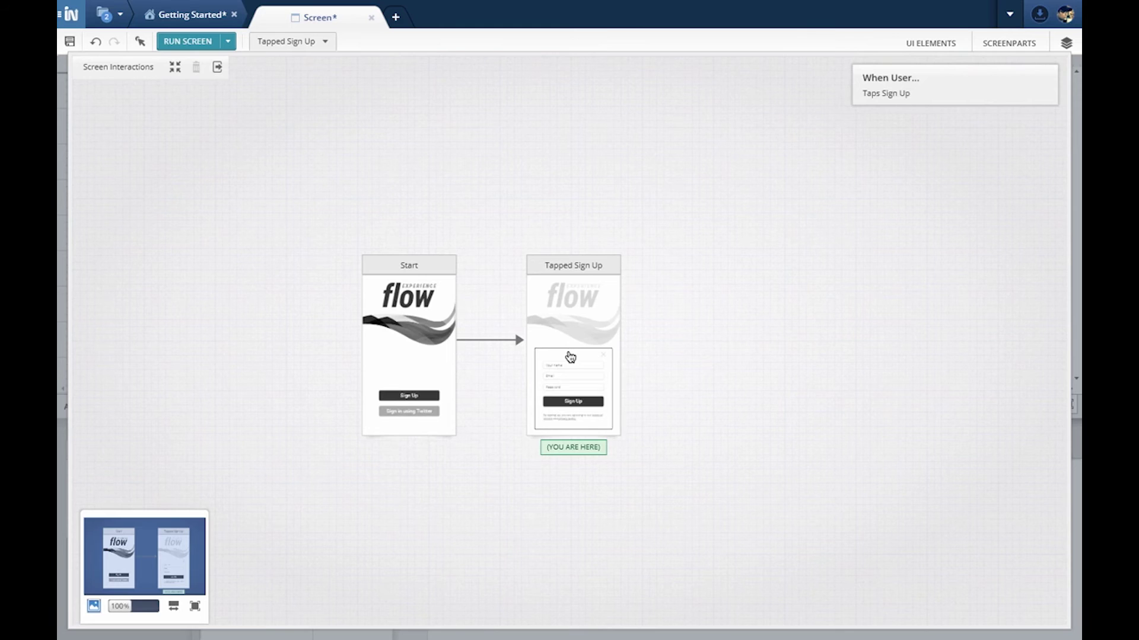
click(569, 357)
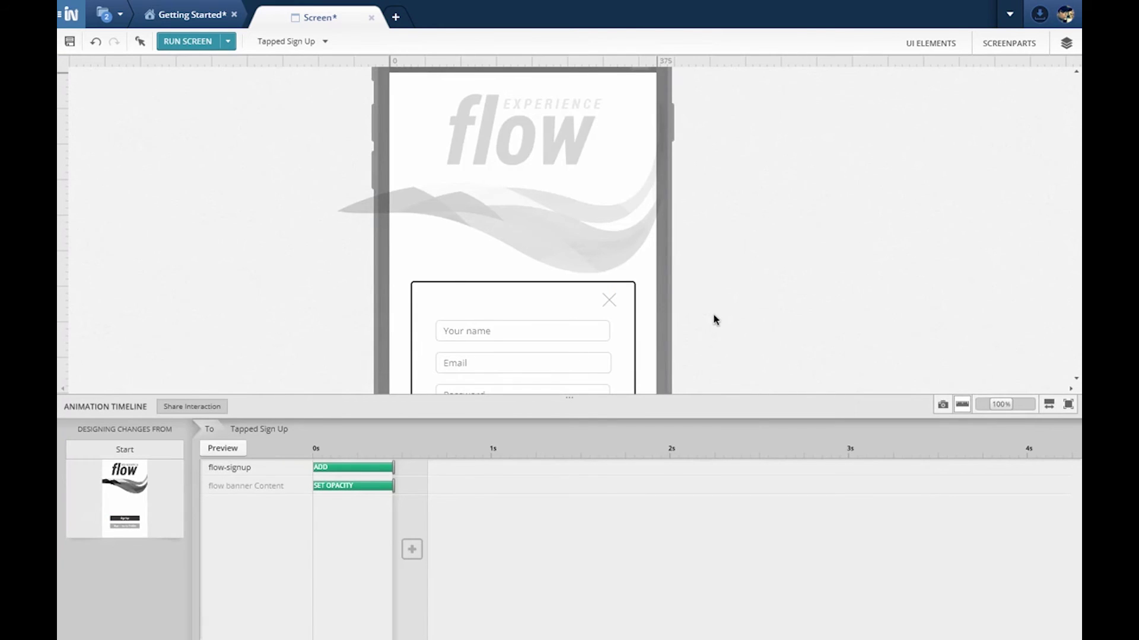
- Make tapping the dialog's close X switch the screen back to the existing Start state
click(608, 300)
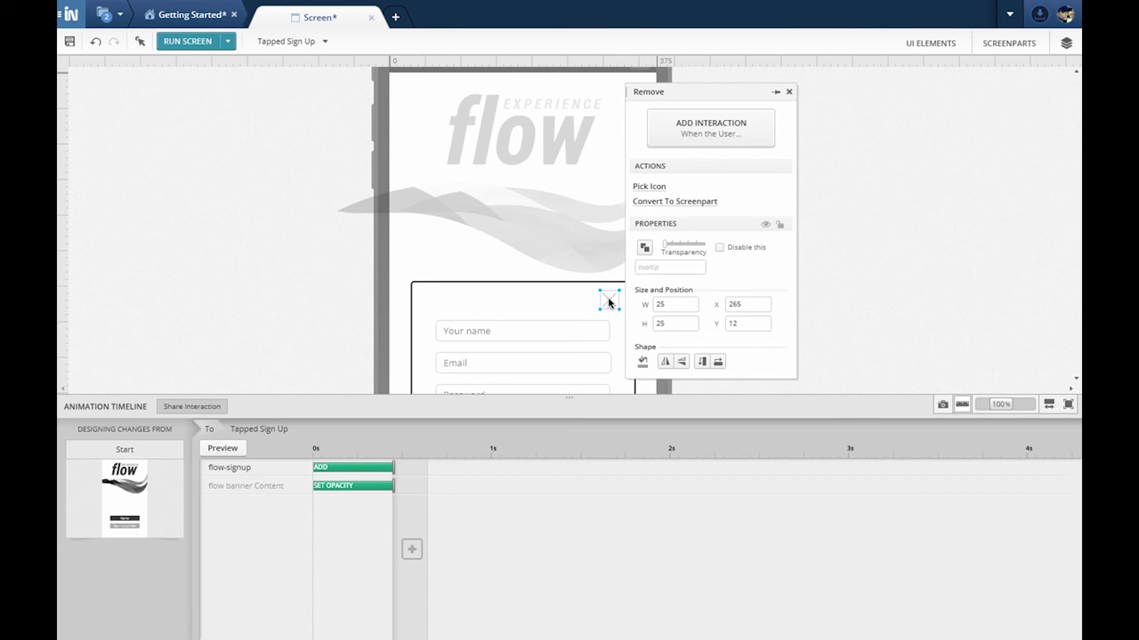
click(734, 120)
click(724, 210)
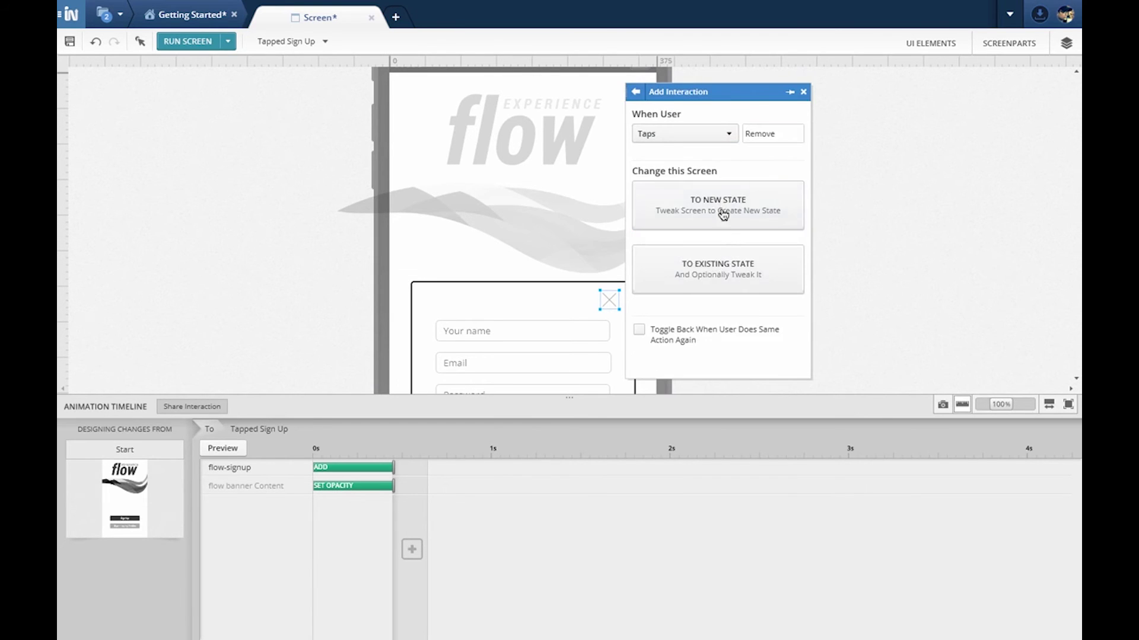
click(724, 267)
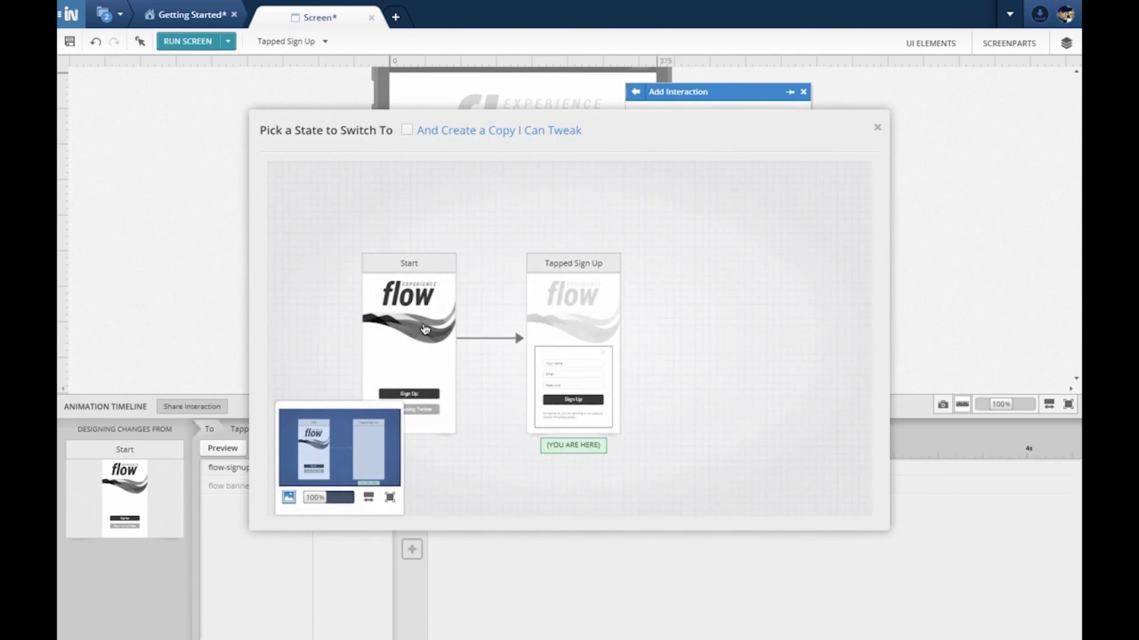
click(426, 330)
- Make tapping the dialog's Sign Up change this screen to a new state
click(697, 239)
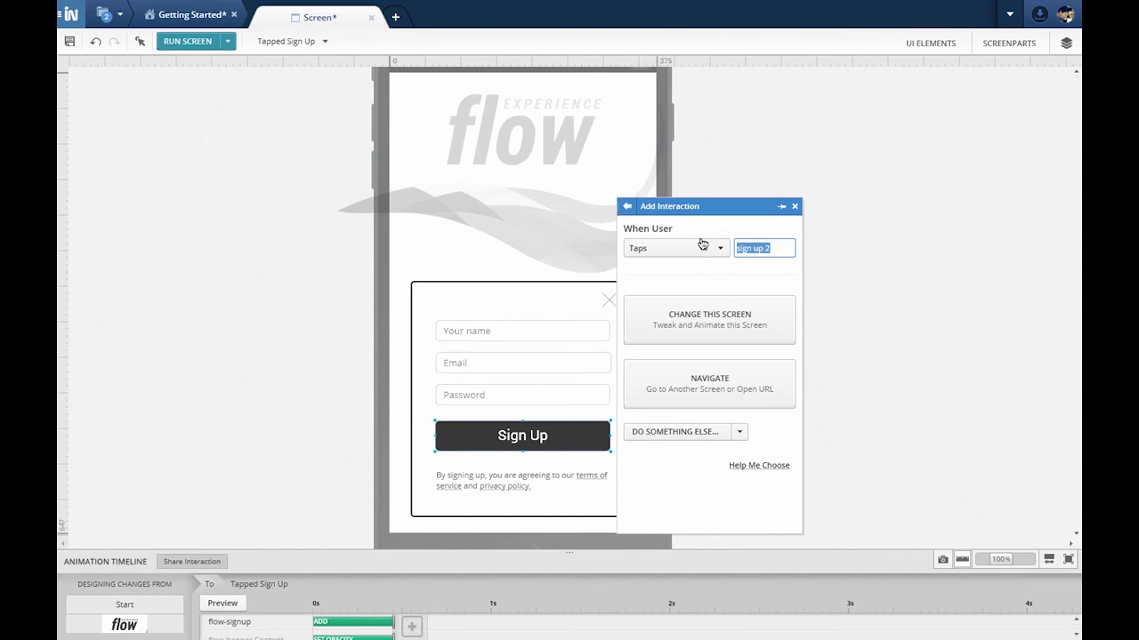
click(718, 320)
click(736, 334)
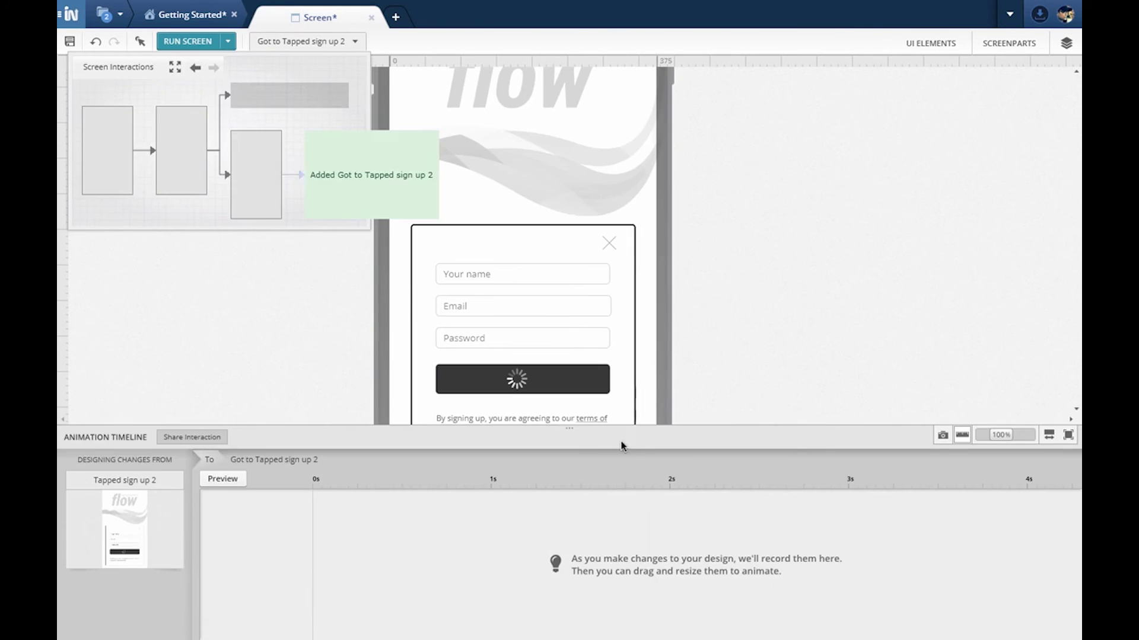
- In the Tapped sign up 2 state, shift the sign-up dialog down and select the banner animations
drag(614, 446, 622, 561)
scroll(593, 356, down, 4)
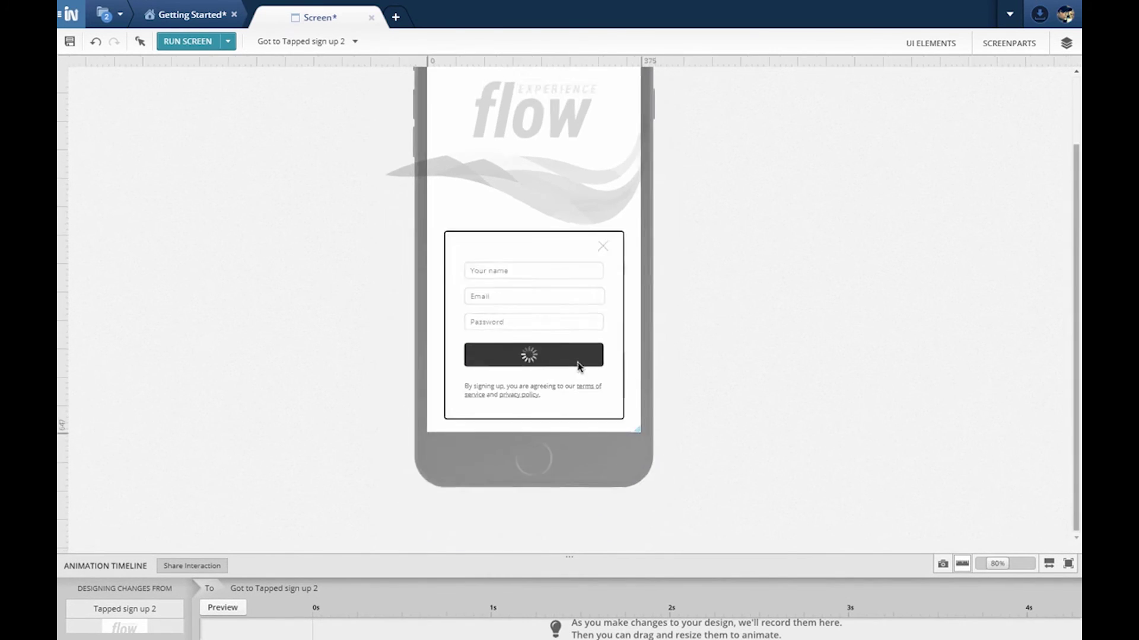
click(542, 261)
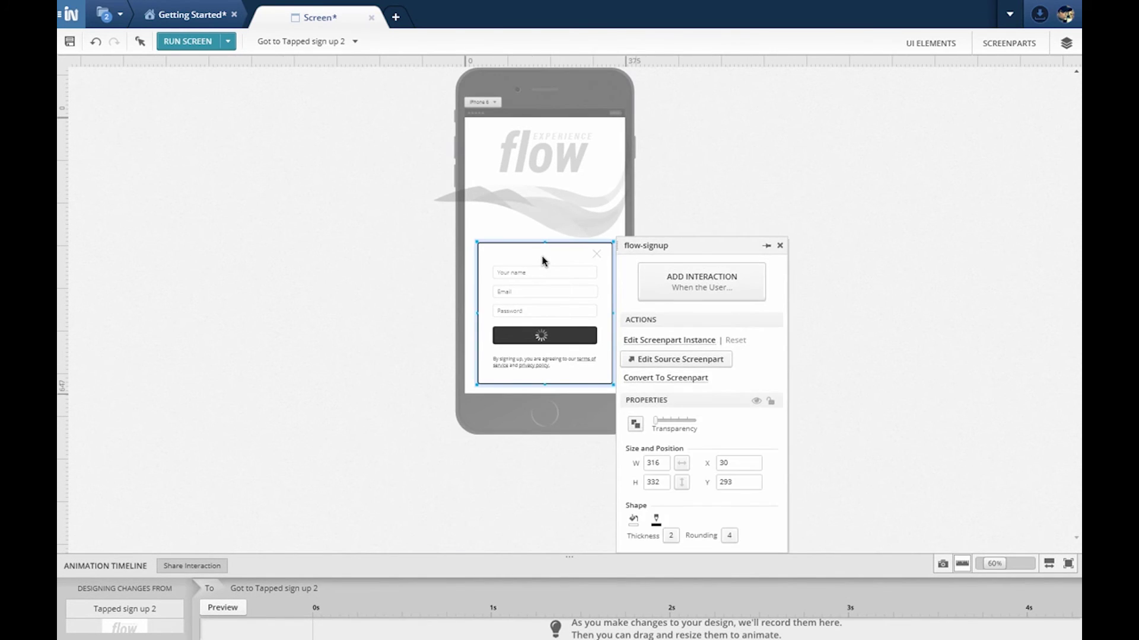
key(shift+Down)
key(shift+Down)
key(shift+Down)
key(shift+Down)
key(shift+Down)
key(shift+Down)
key(shift+Down)
key(shift+Down)
key(shift+Down)
key(shift+Down)
key(shift+Down)
key(shift+Down)
key(shift+Down)
key(shift+Down)
key(shift+Down)
key(shift+Down)
key(shift+Down)
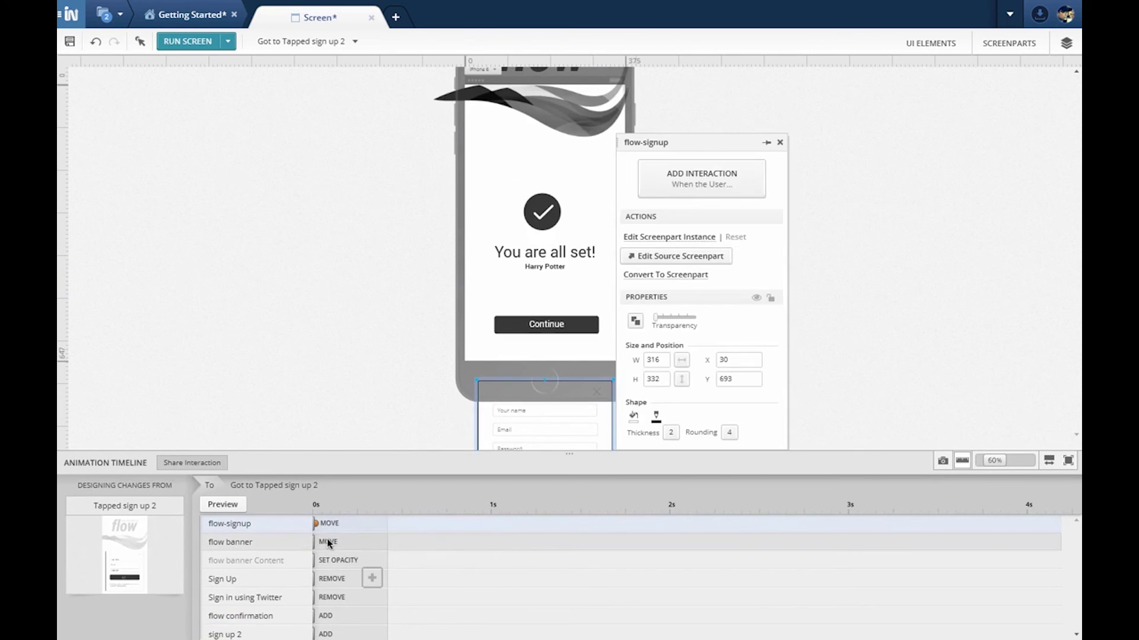
ctrl+click(329, 543)
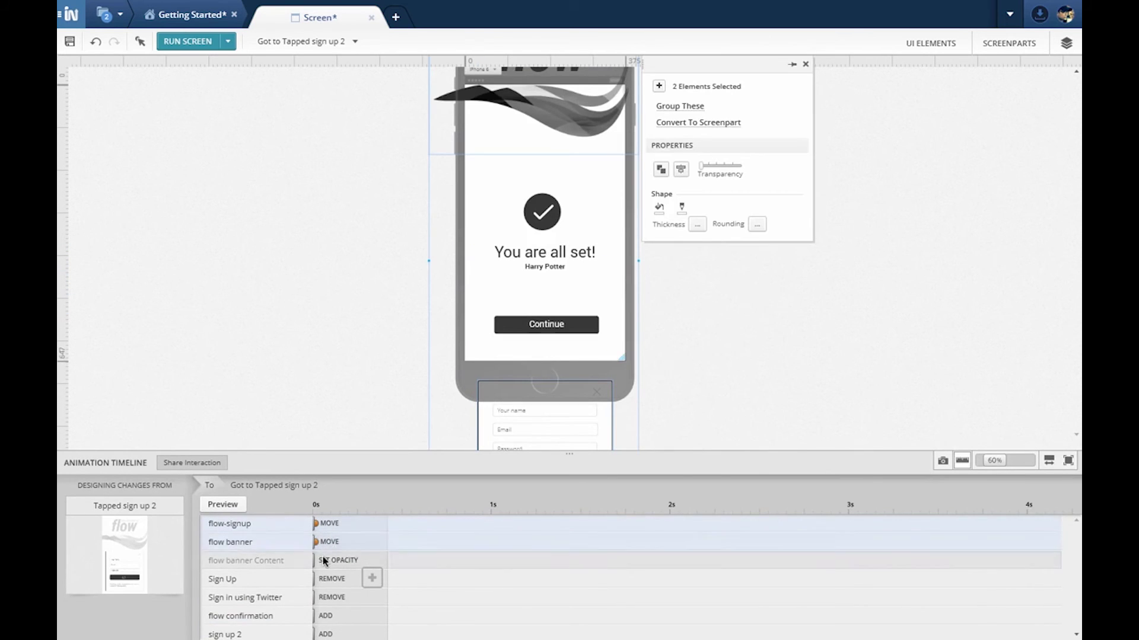
- Stretch the flow banner move to 0.45 s and delay the confirmation and Continue to 0.25 s
drag(317, 542, 394, 542)
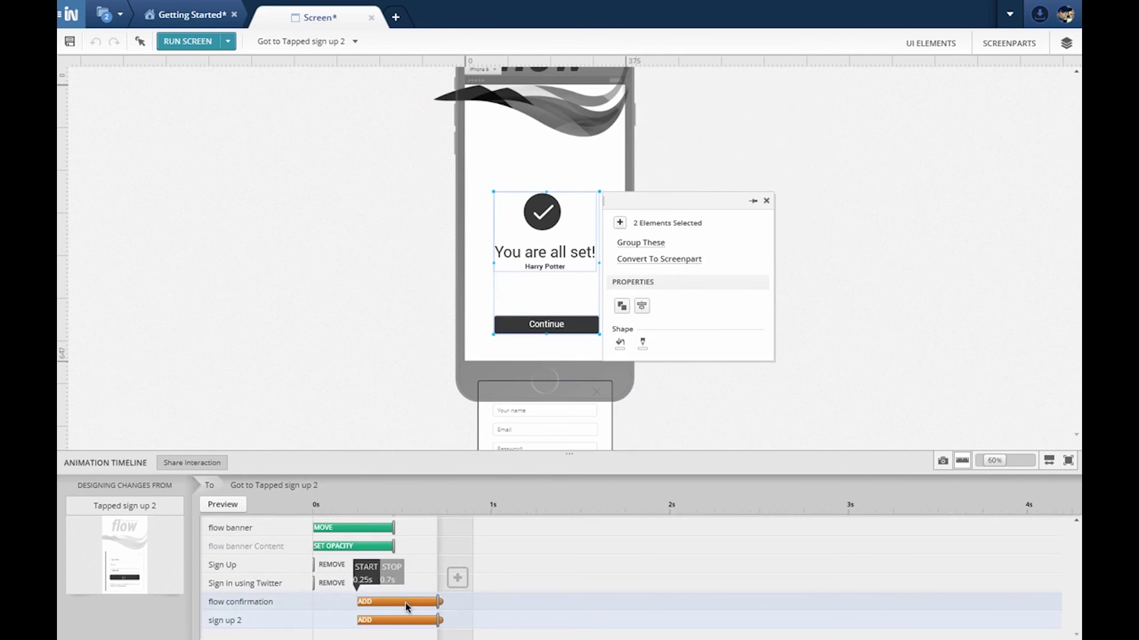
drag(405, 603, 404, 603)
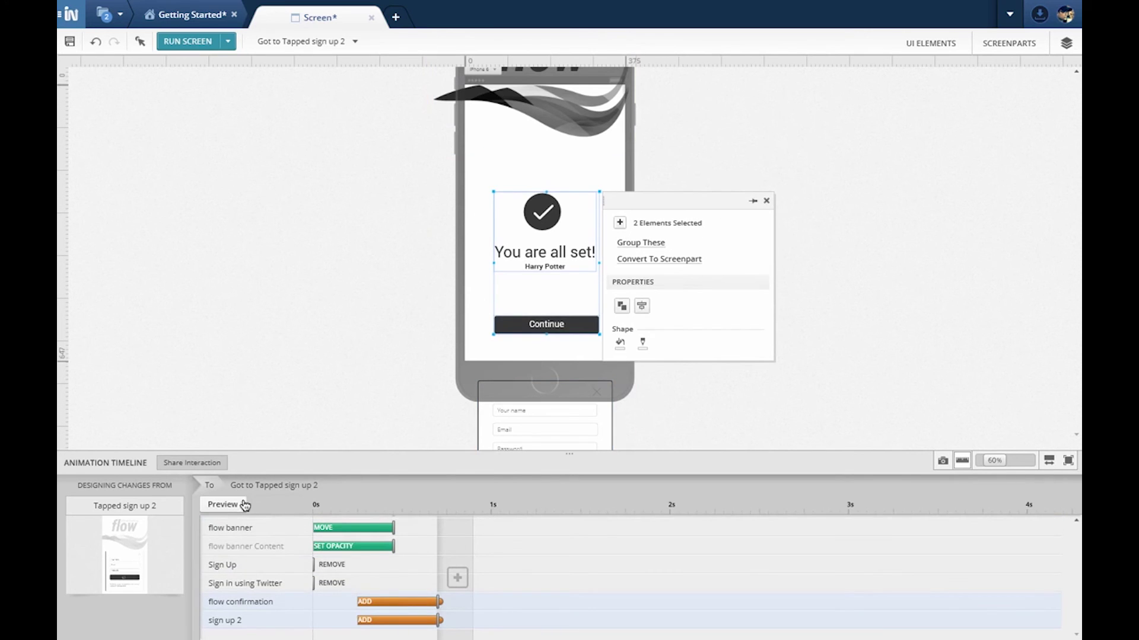
click(295, 389)
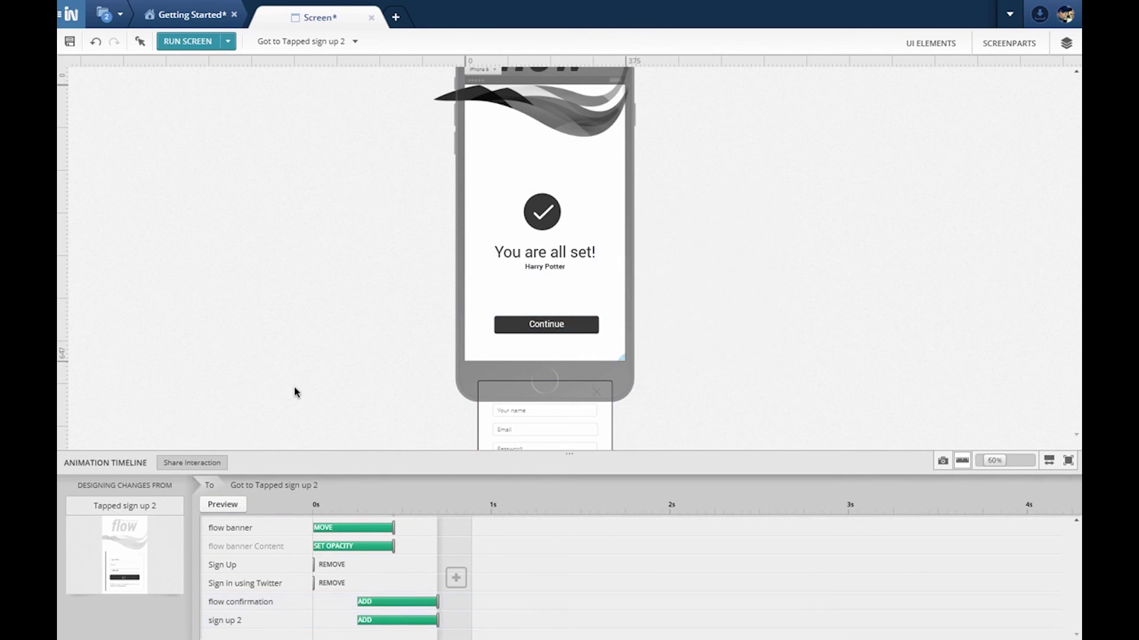
click(546, 324)
click(691, 159)
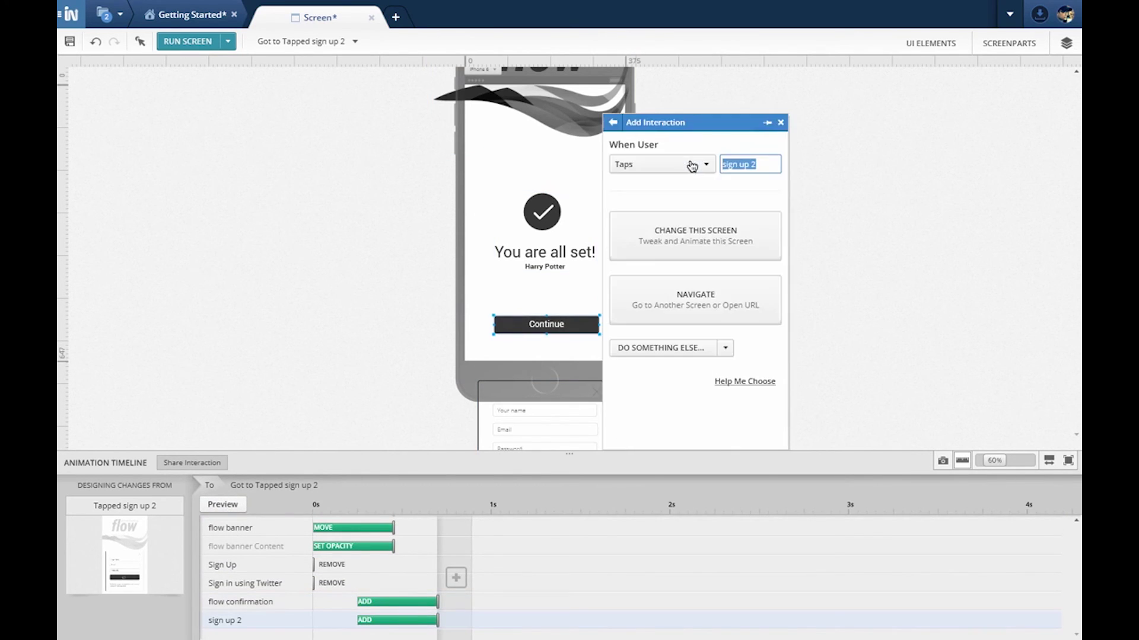
- Make tapping Continue navigate to a newly created screen named 'logged in'
click(724, 306)
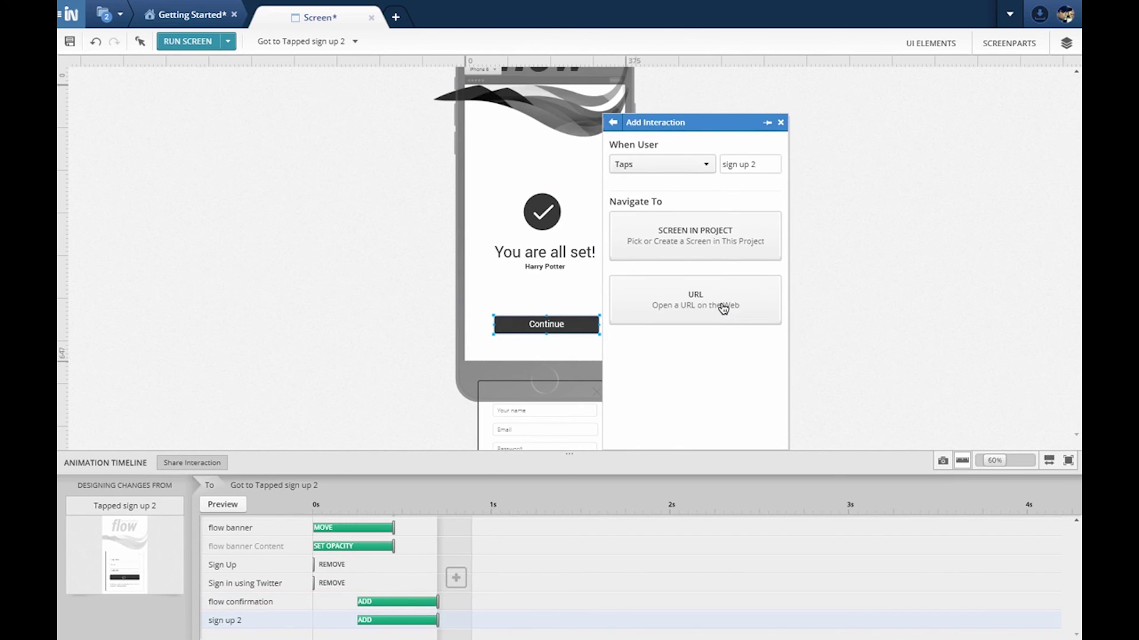
click(711, 250)
click(466, 525)
text(log)
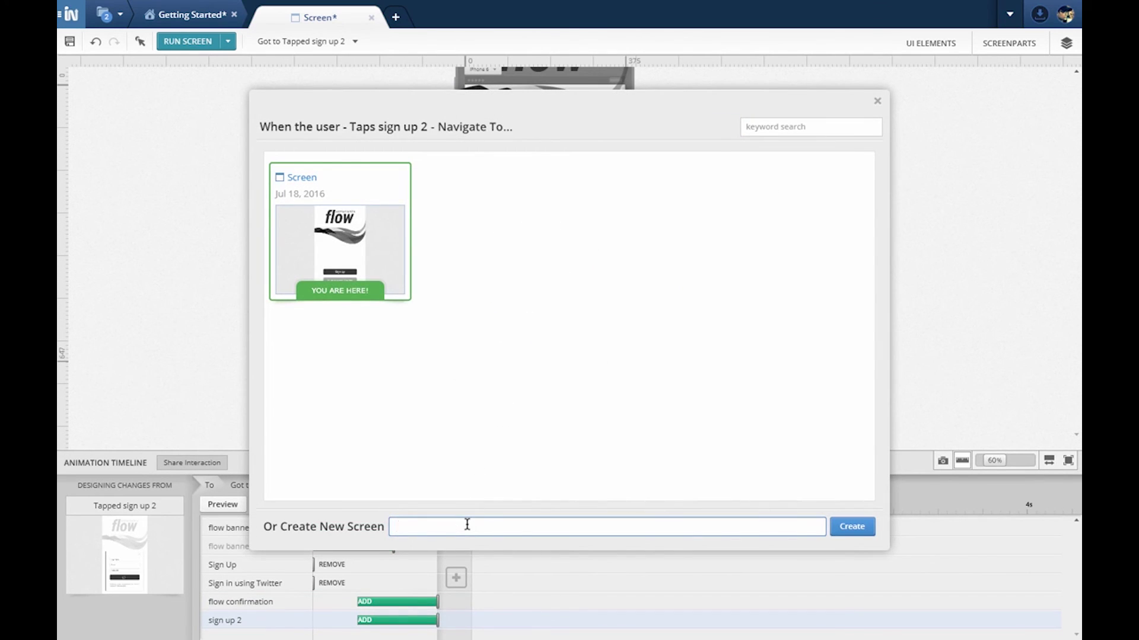
text(ged in)
click(859, 533)
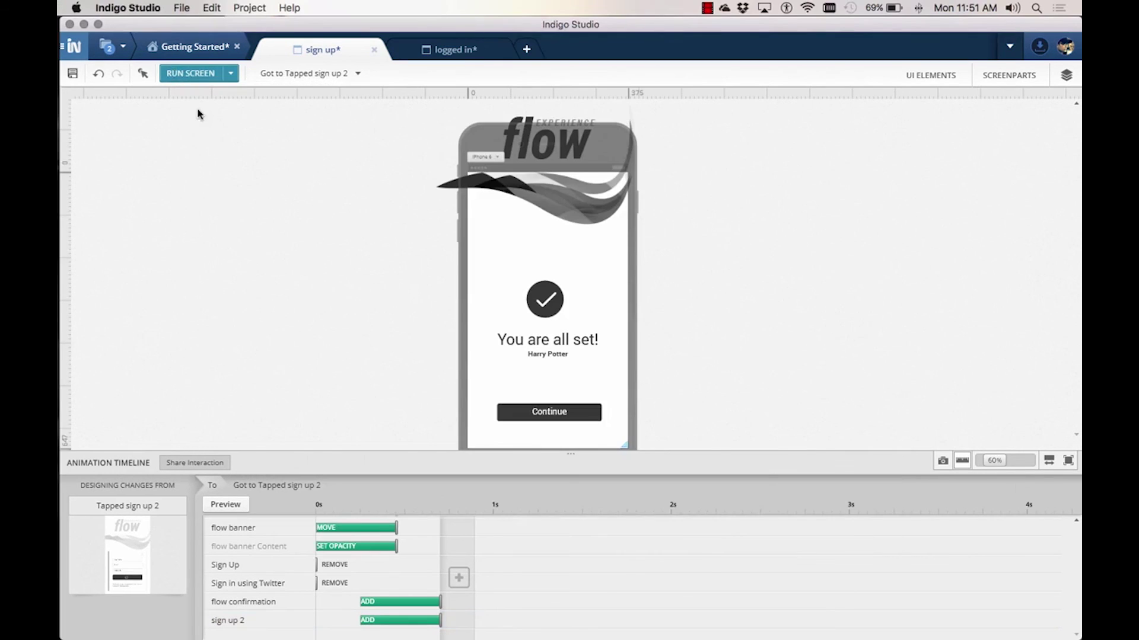
- Preview the running sign-up screen, then return to the editor and the project designs overview
click(191, 74)
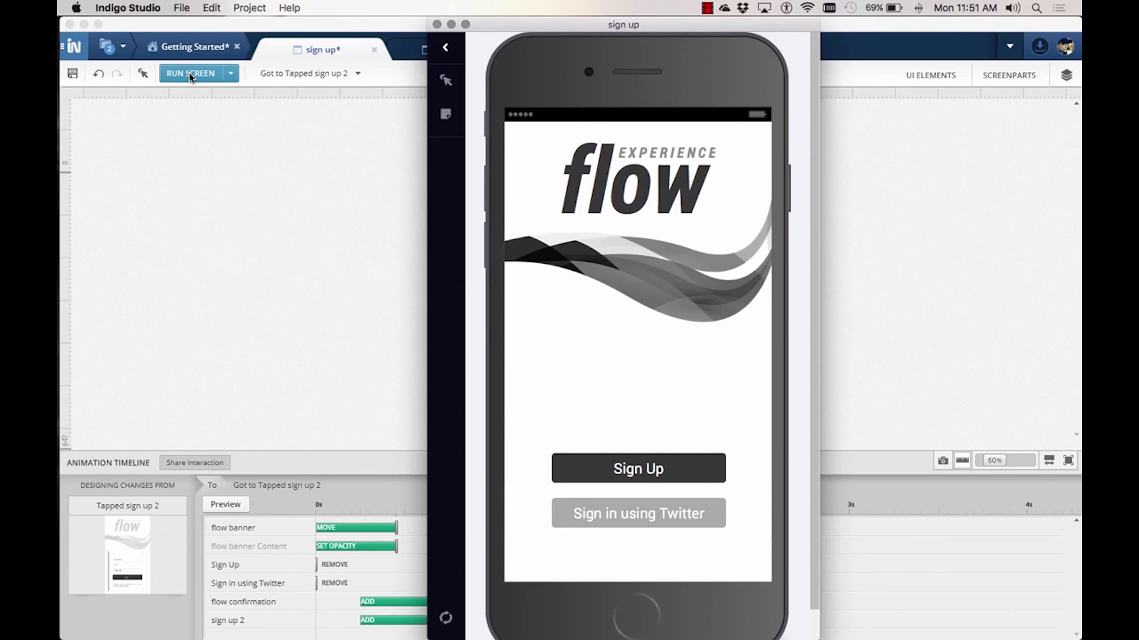
click(371, 216)
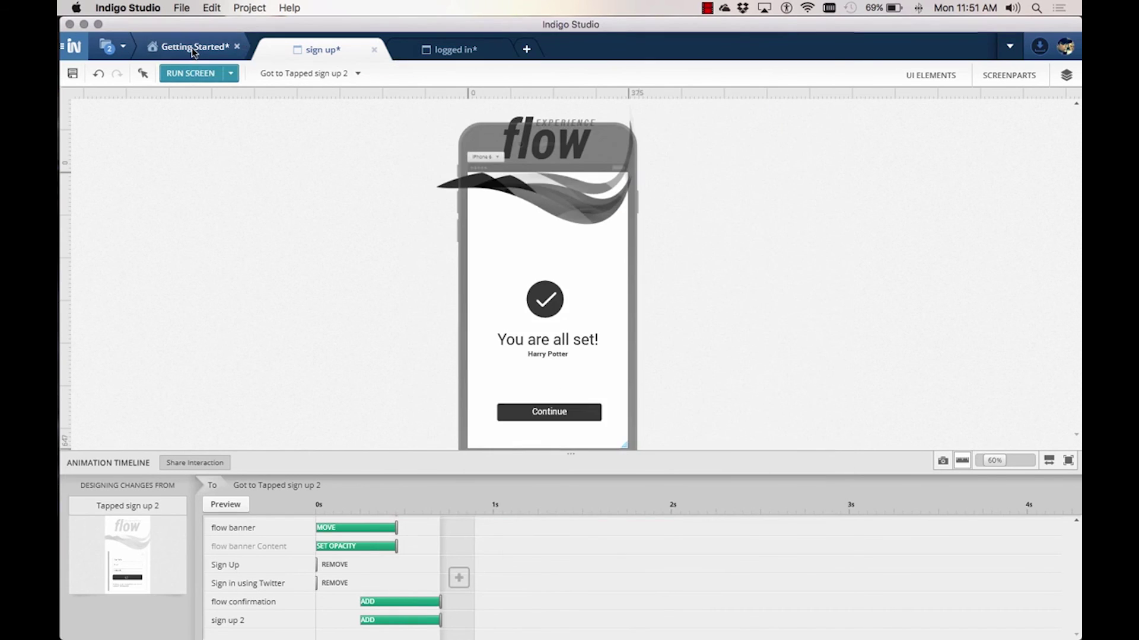
click(191, 48)
- Share the sign up prototype on indigodesigned.com and open its generated link
click(428, 86)
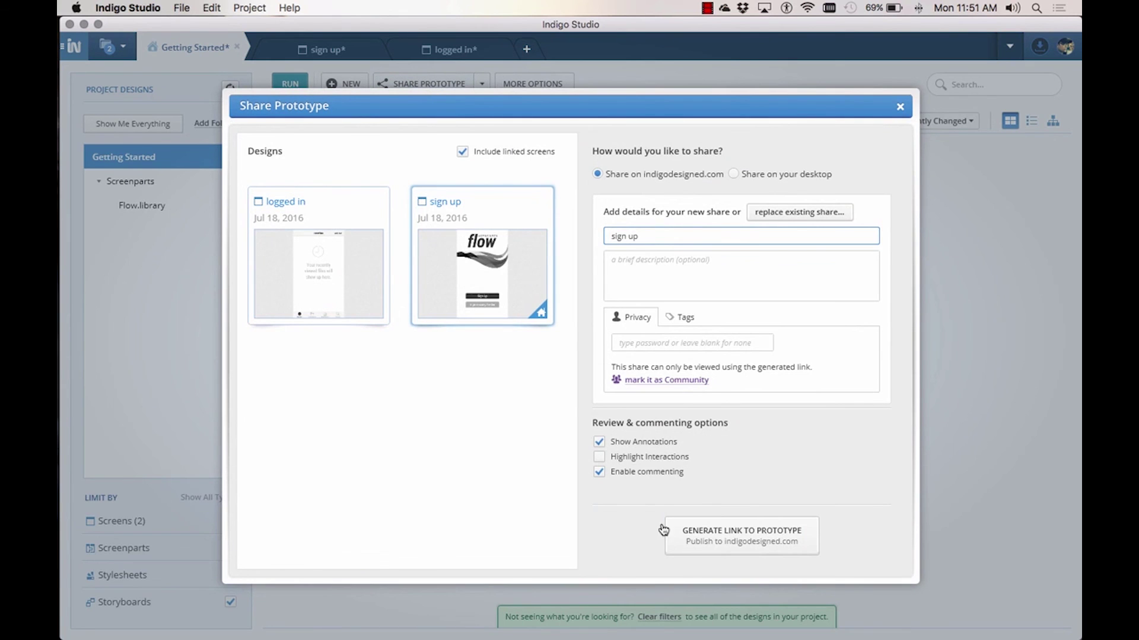
click(707, 533)
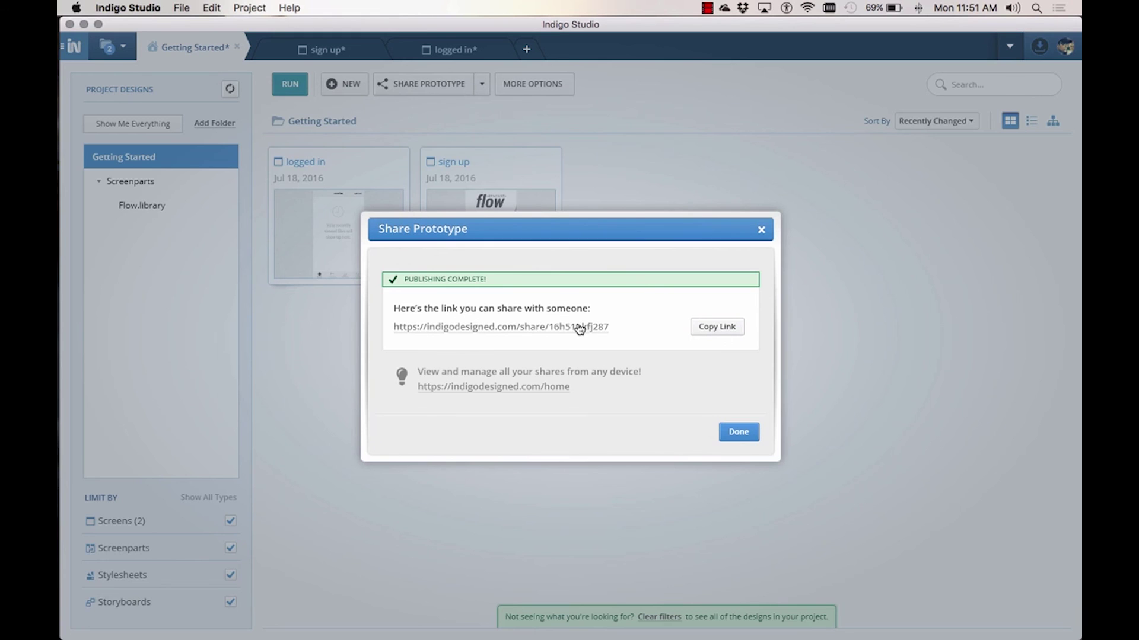
click(579, 328)
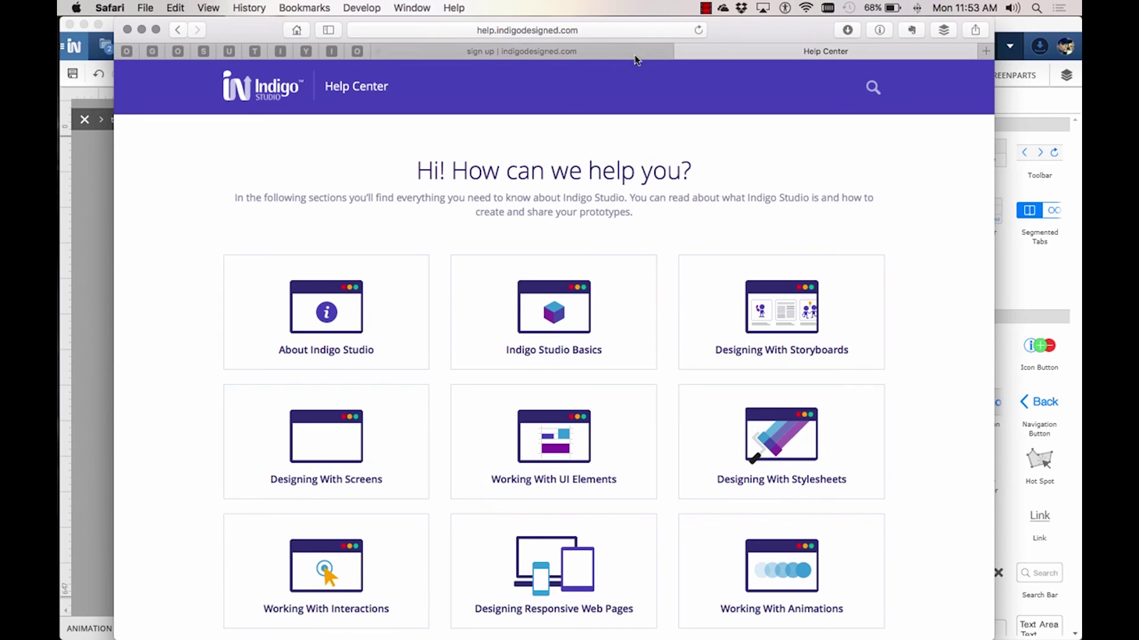
- Open the knowledge base search from the Help Center header
click(880, 88)
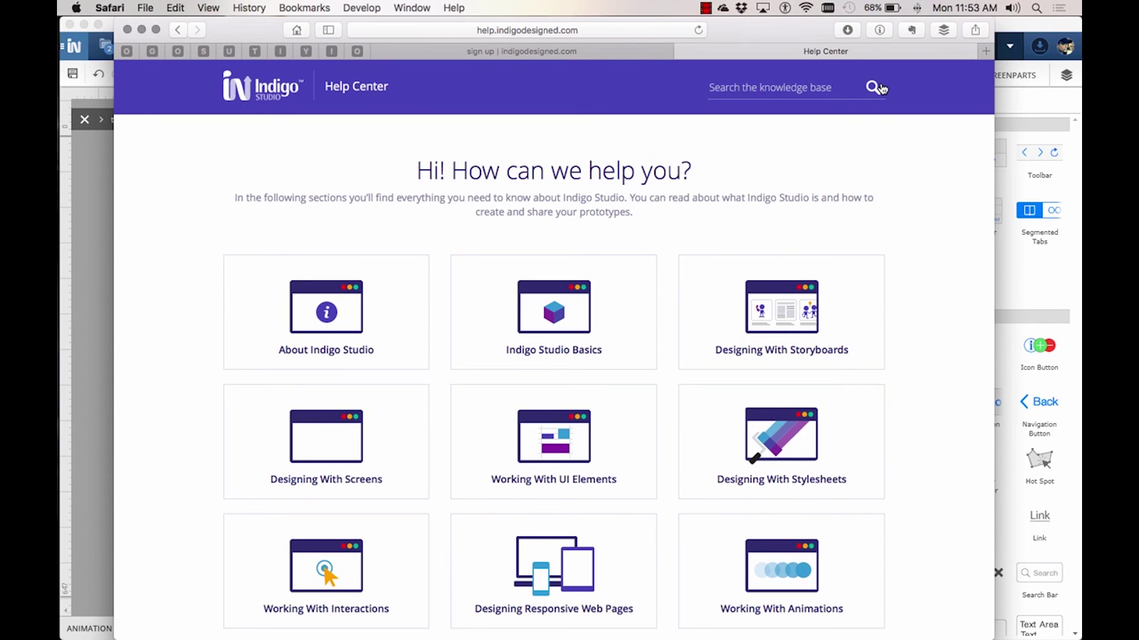